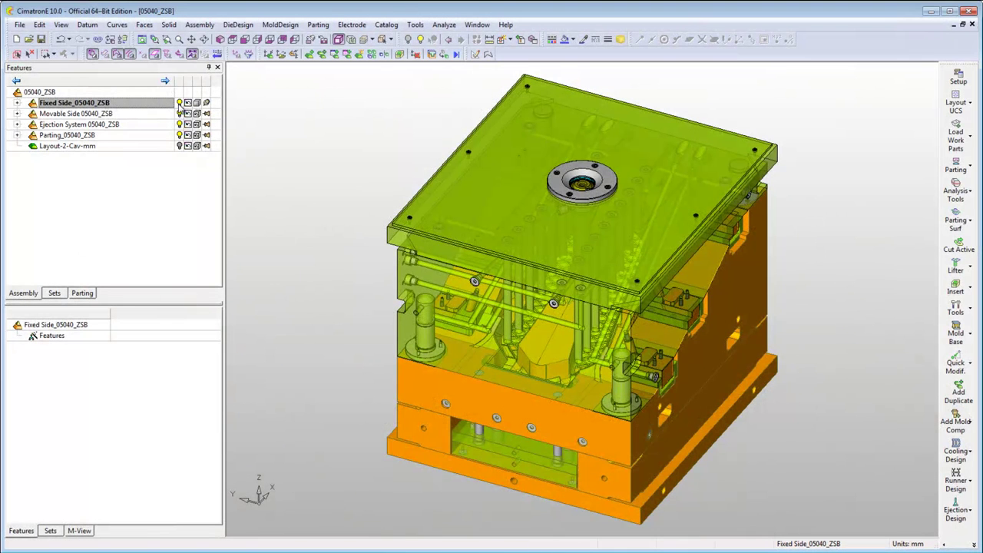
# Show only the fixed side and open the Hasco mm Screws & Bolts catalog
pyautogui.click(179, 105)
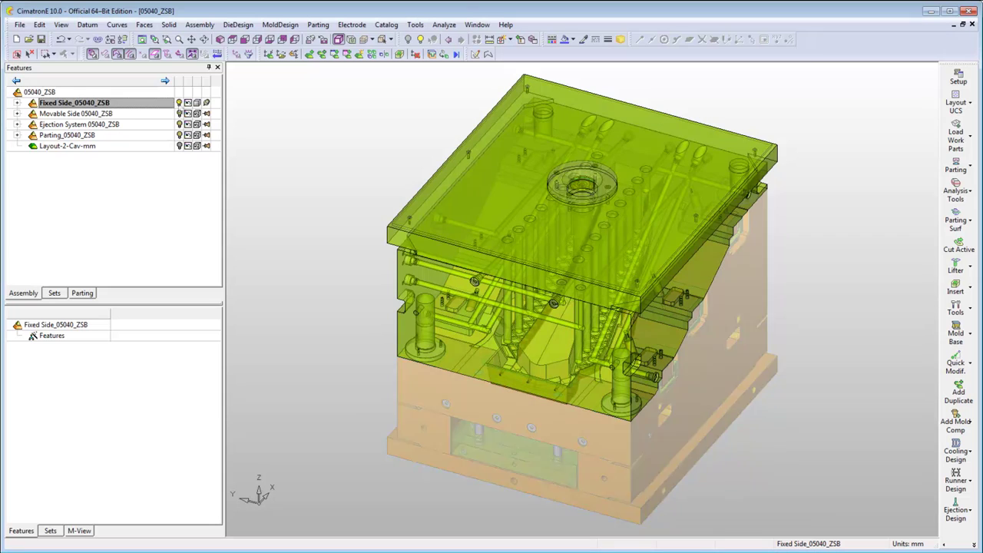
pyautogui.press('F3')
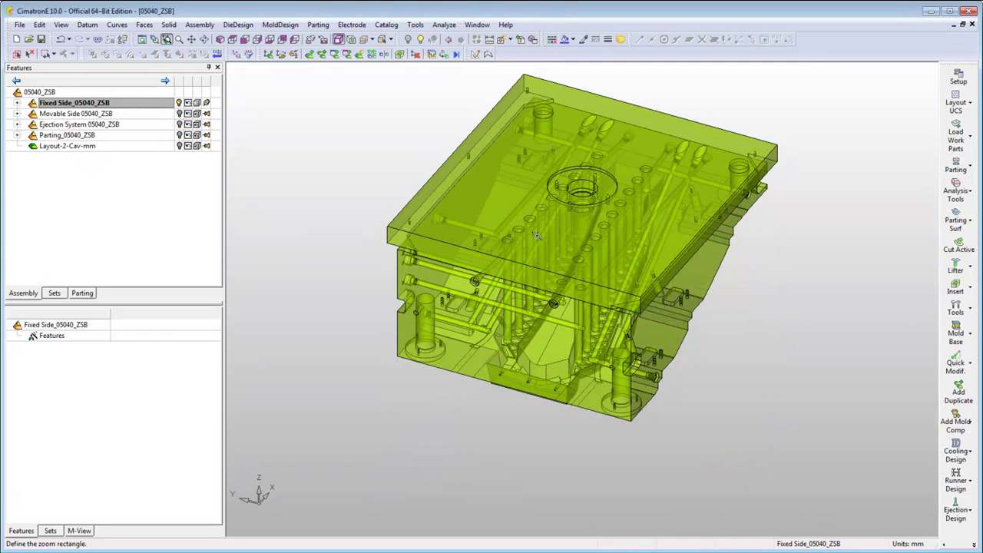
pyautogui.click(957, 424)
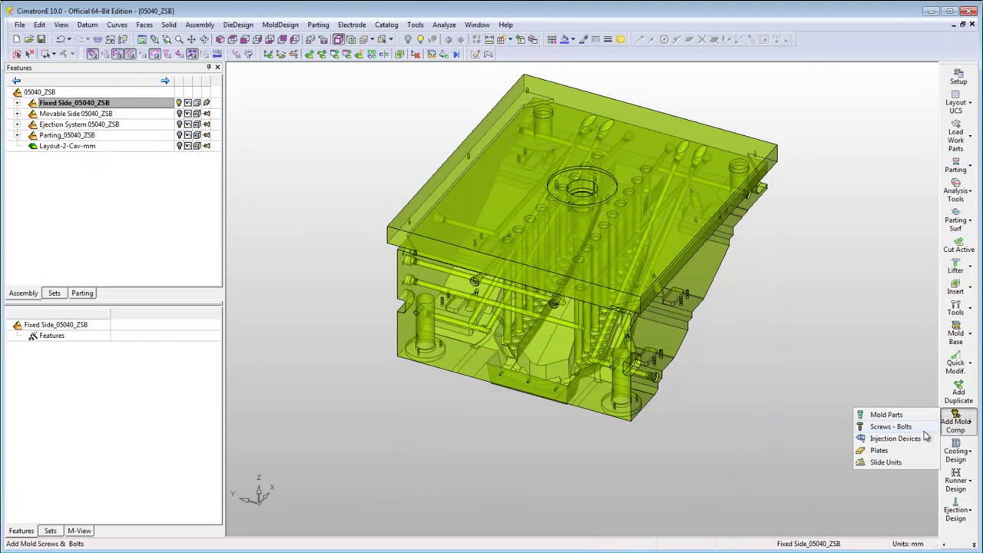
pyautogui.click(891, 427)
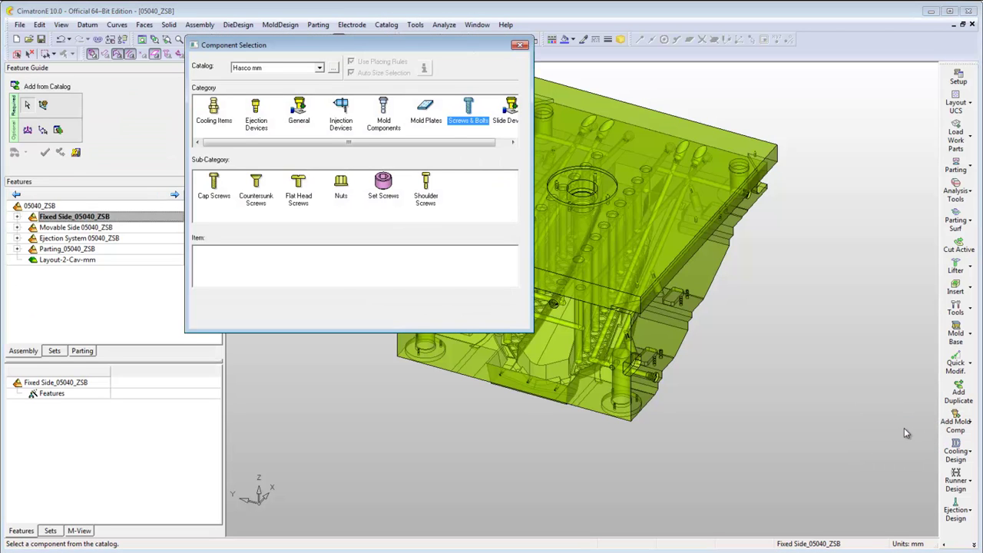
# Browse the catalog folder tree to view the available catalogs
pyautogui.click(336, 70)
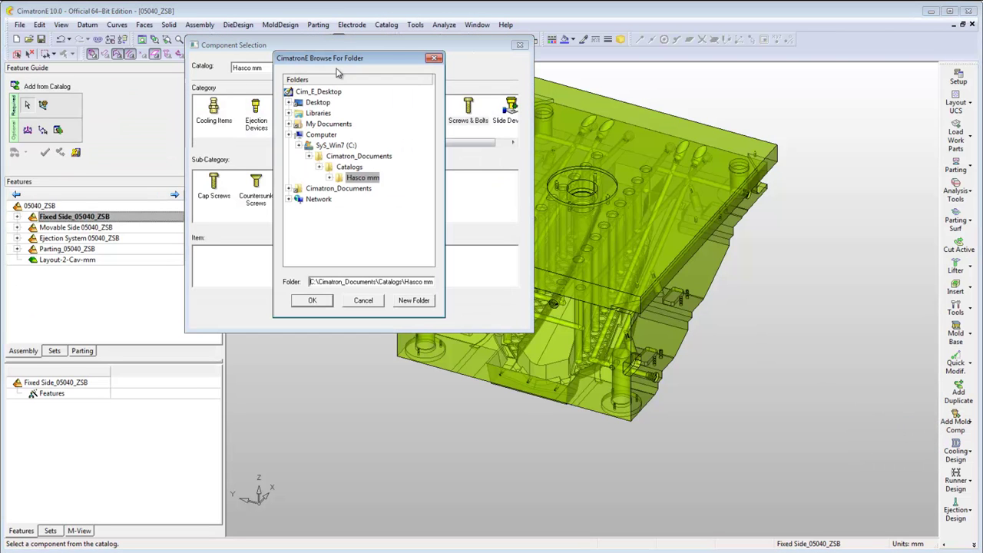
pyautogui.click(319, 166)
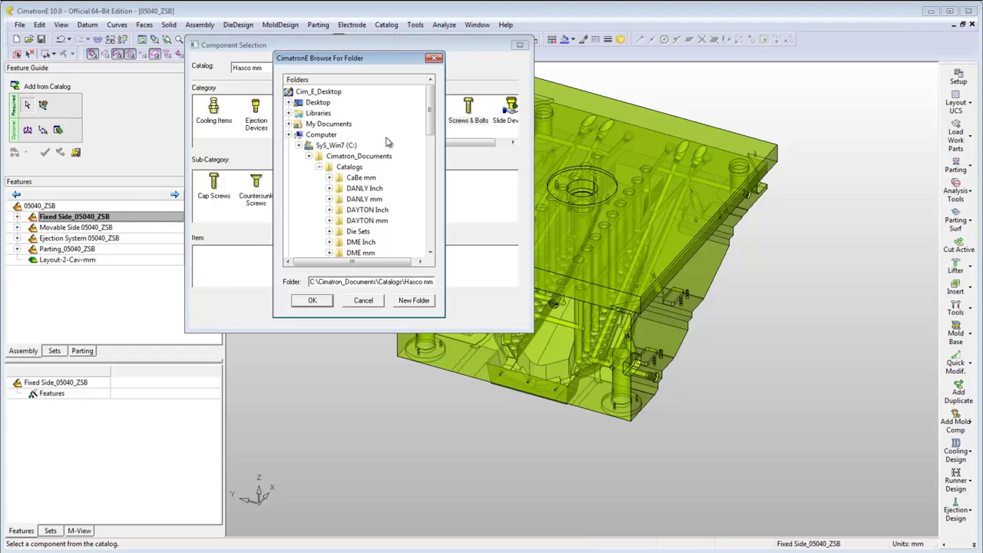
pyautogui.scroll(-3, 429, 136)
pyautogui.scroll(-3, 428, 136)
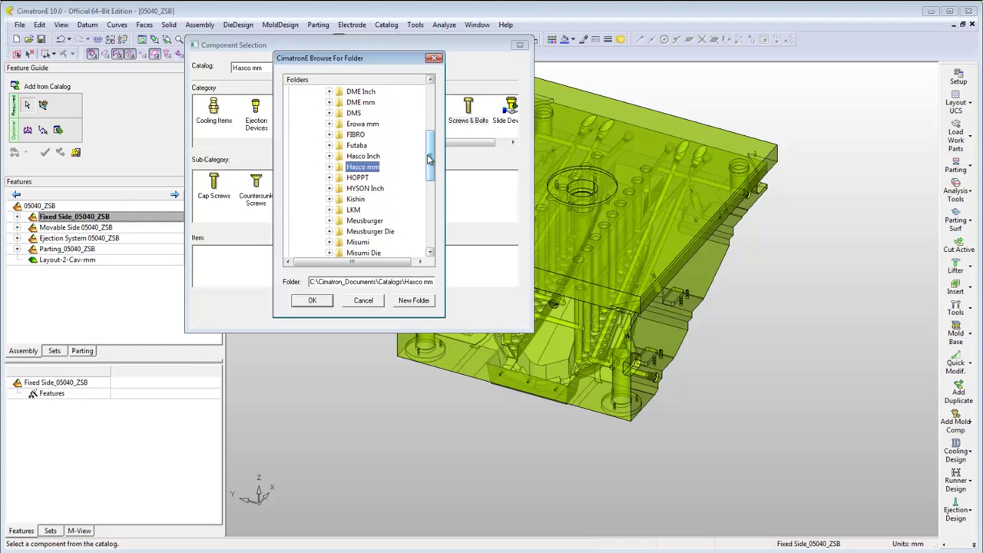
# Keep Hasco mm, pick Cap Screw Z 30, filter length to 80, and enter non-standard diameter 11
pyautogui.click(364, 300)
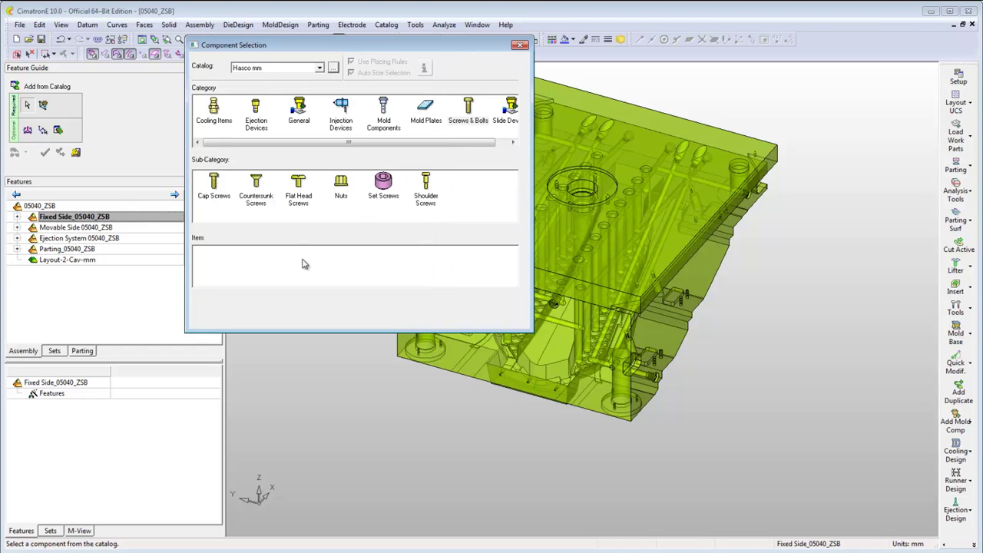
pyautogui.click(215, 192)
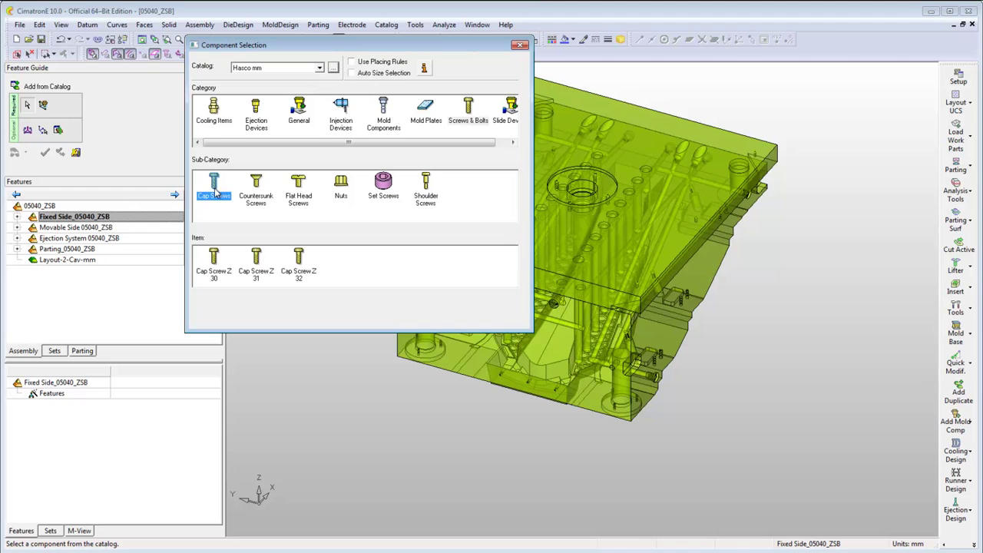
pyautogui.click(215, 260)
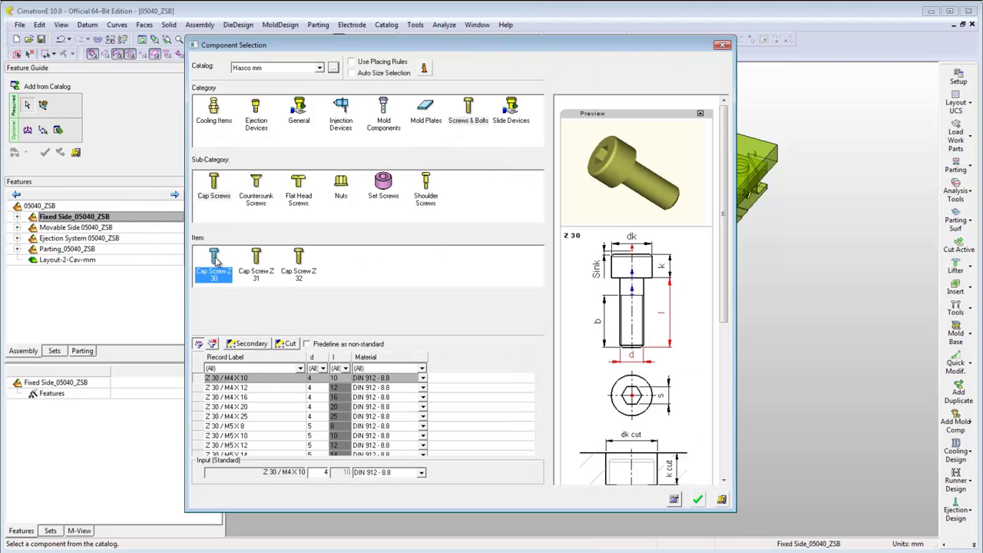
pyautogui.click(345, 369)
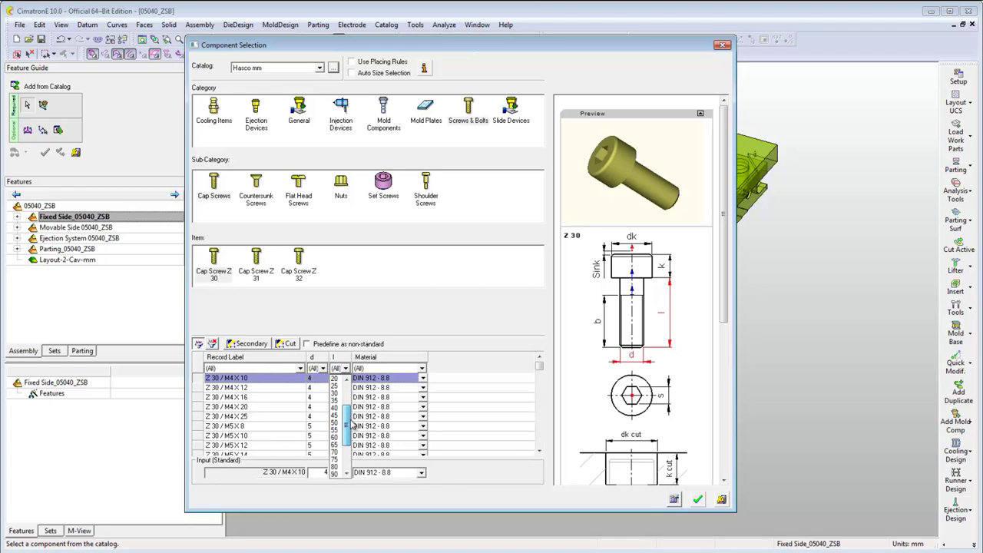
pyautogui.scroll(-2, 345, 434)
pyautogui.click(336, 438)
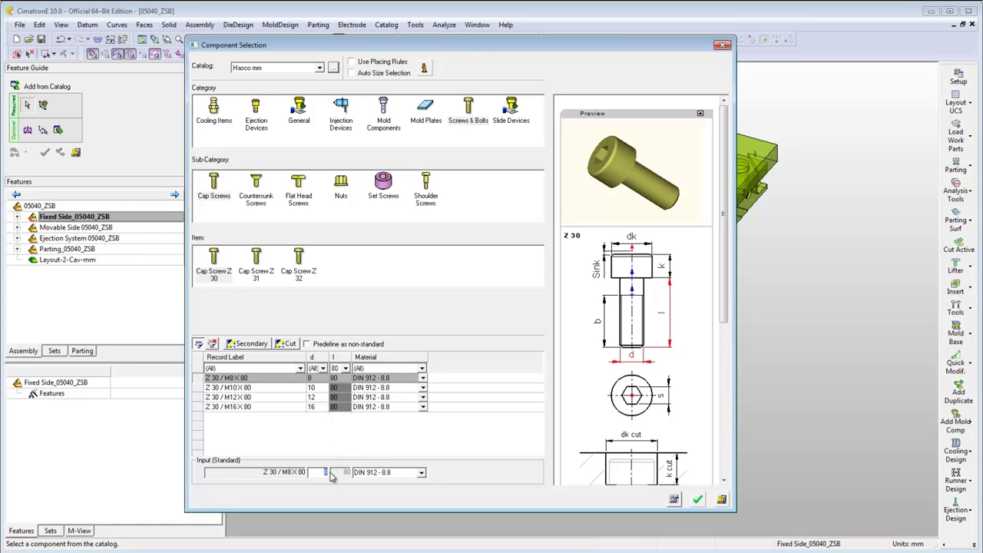
pyautogui.press('Return')
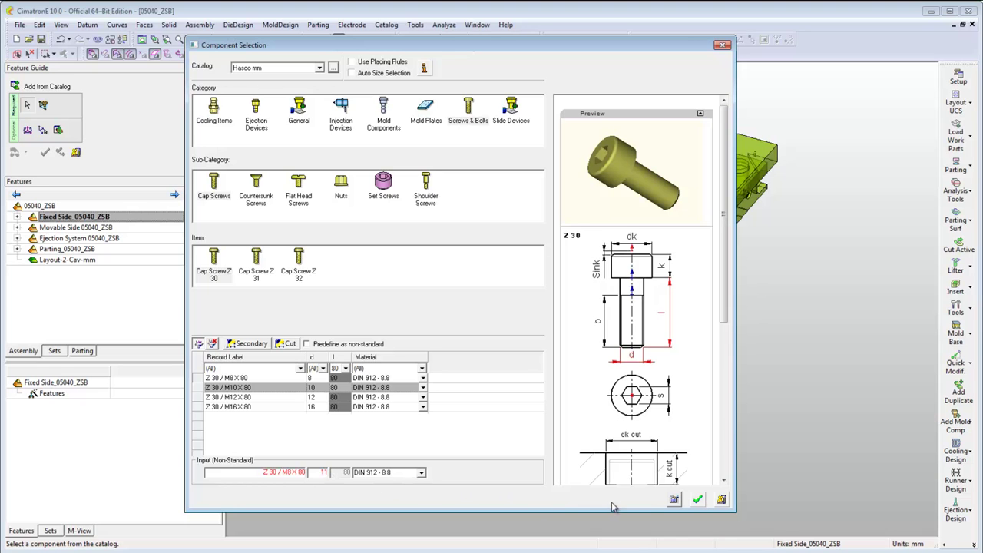
# Place the screws on the fixed-side plate face with two symmetry axes through its centre
pyautogui.click(698, 500)
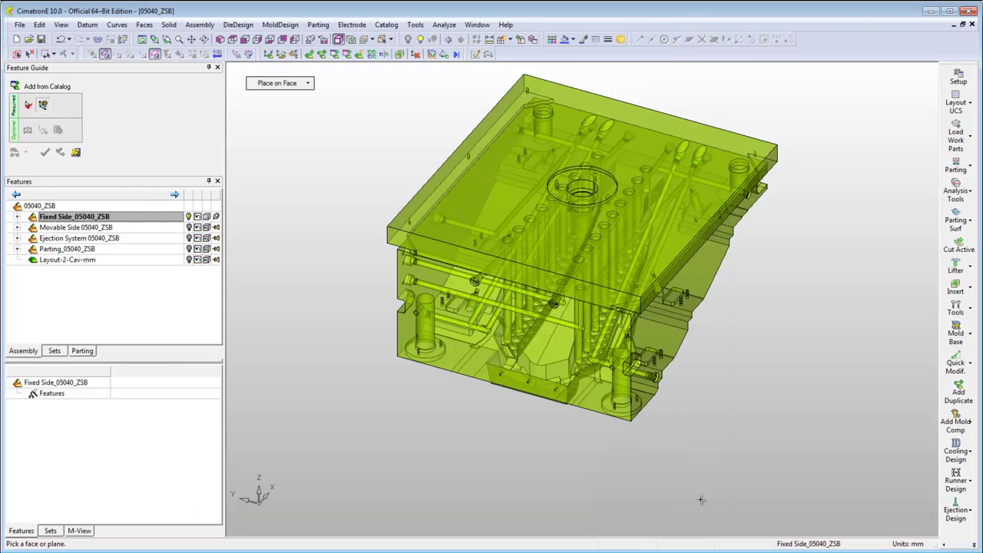
pyautogui.click(628, 275)
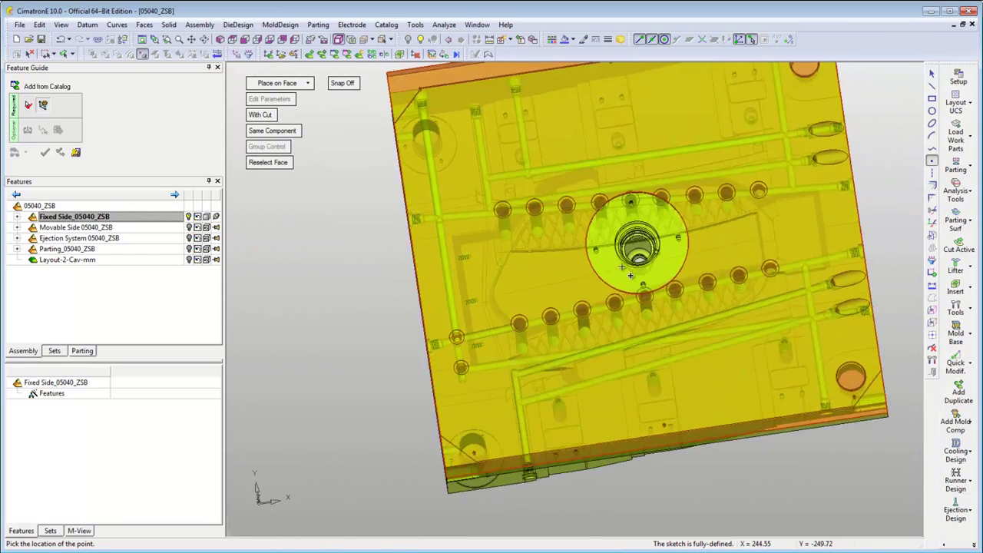
pyautogui.click(932, 173)
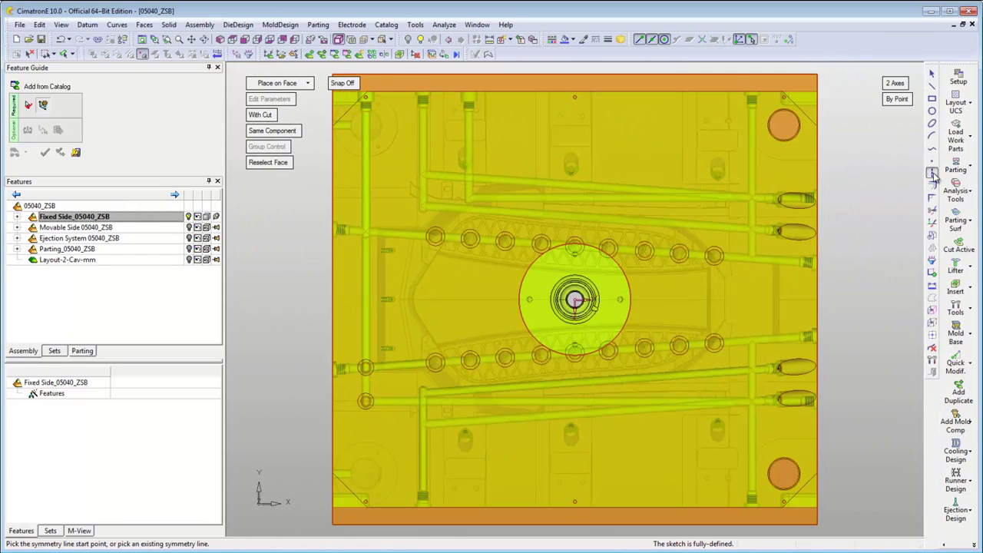
pyautogui.click(576, 299)
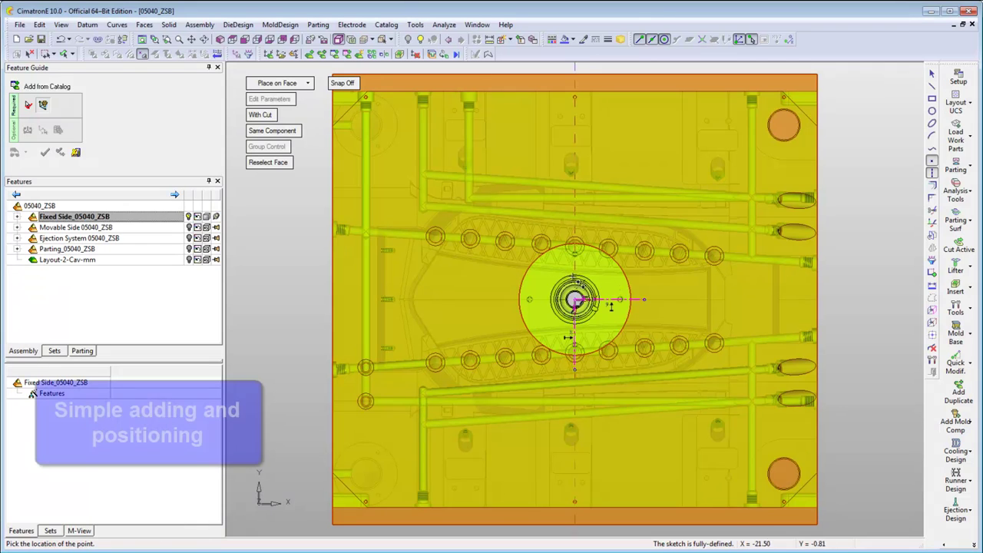
pyautogui.click(575, 121)
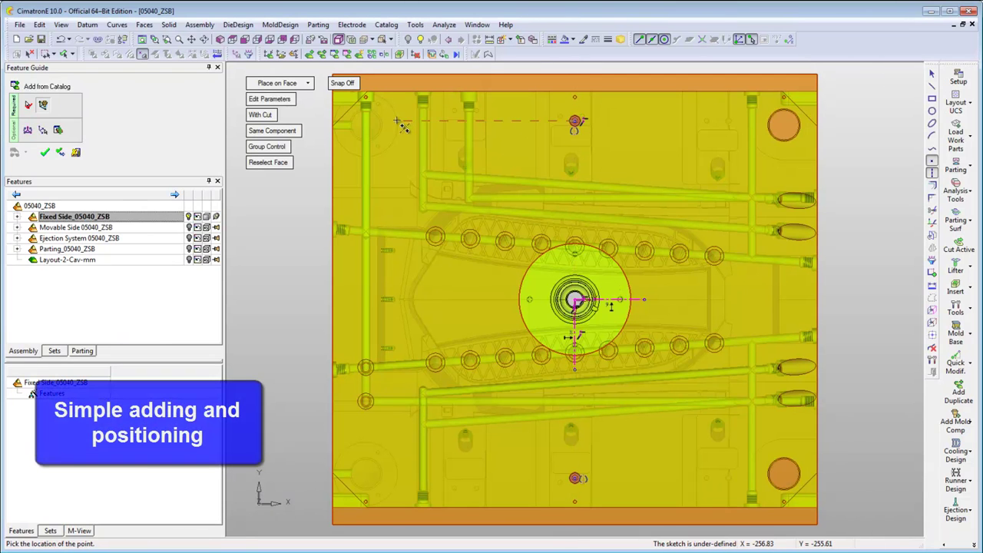
pyautogui.click(397, 121)
# Dimension the screw points 230 apart horizontally and 250 from the plate centre
pyautogui.rightClick(461, 124)
pyautogui.click(492, 226)
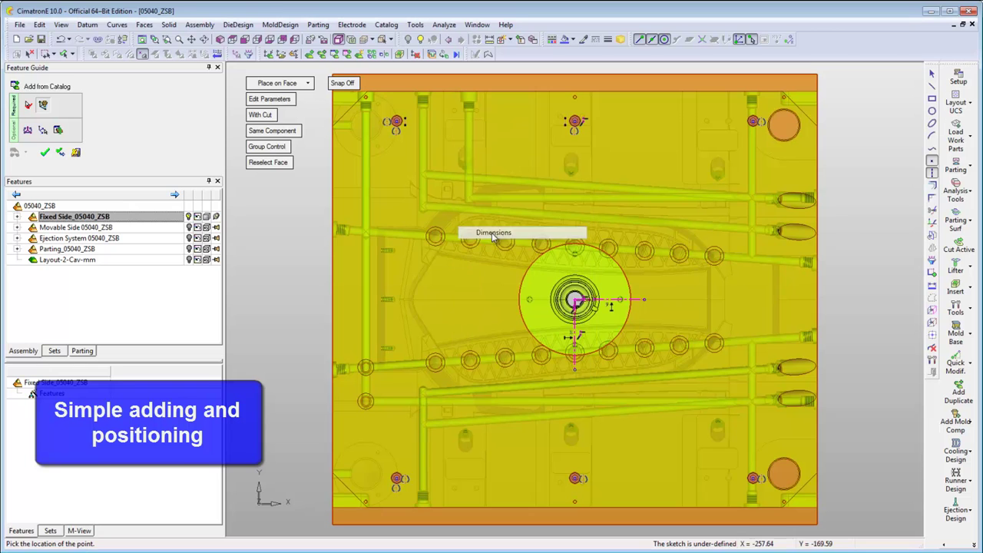
pyautogui.click(396, 121)
pyautogui.click(476, 129)
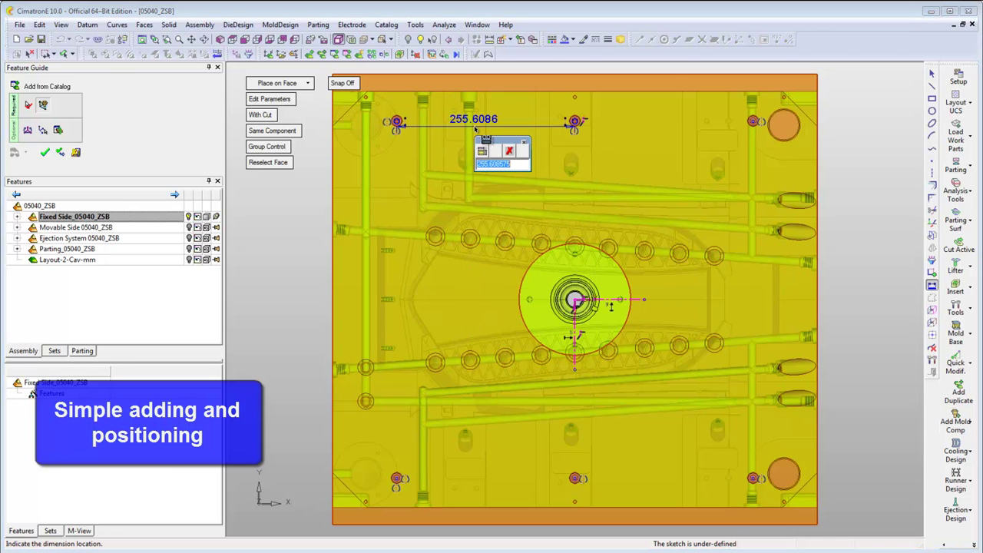
pyautogui.write('230')
pyautogui.press('Return')
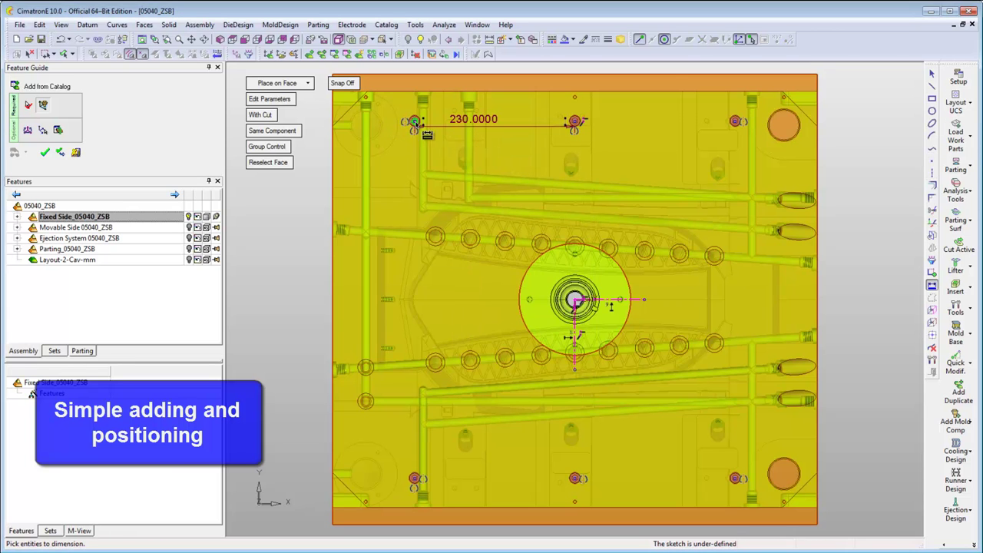
pyautogui.click(574, 300)
pyautogui.click(395, 224)
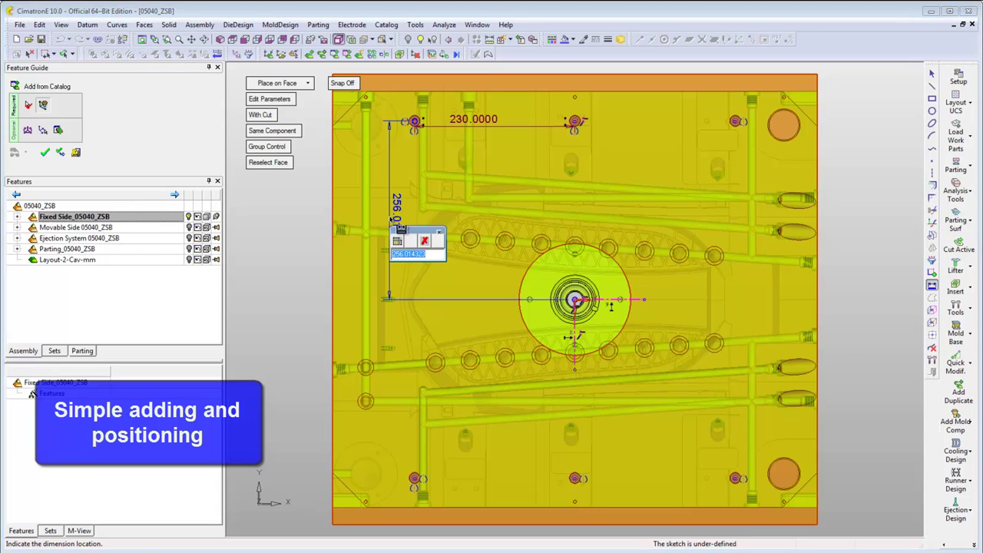
pyautogui.write('250')
pyautogui.press('Return')
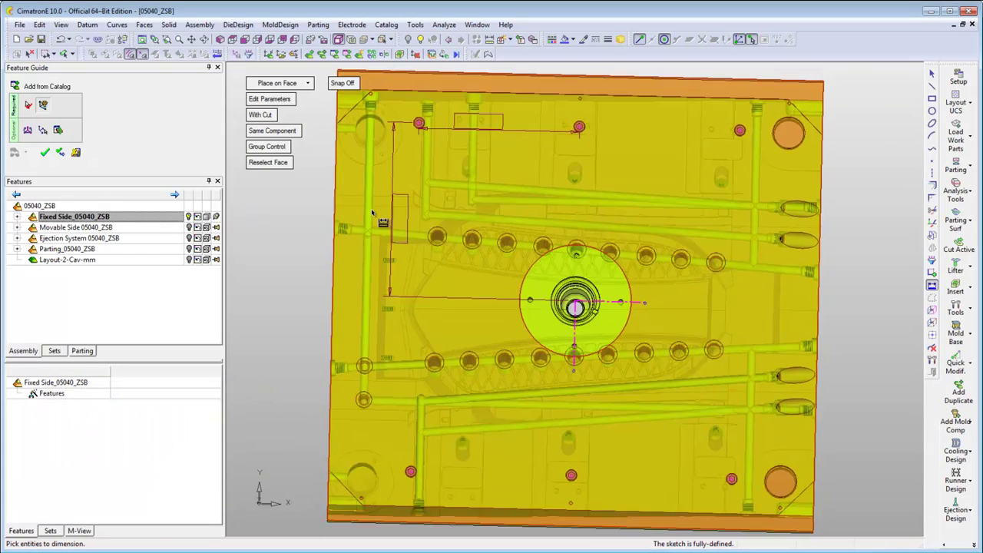
# Finish placing the six cap screws so their holes are cut, then hide one to view its threaded hole
pyautogui.hotkey('ctrl', 'w')
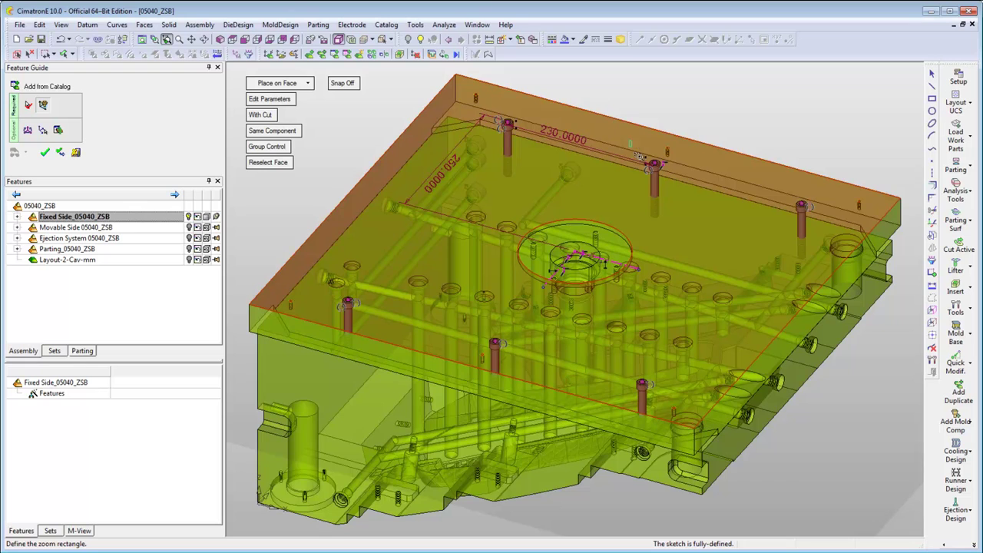
pyautogui.moveTo(638, 156); pyautogui.dragTo(693, 232)
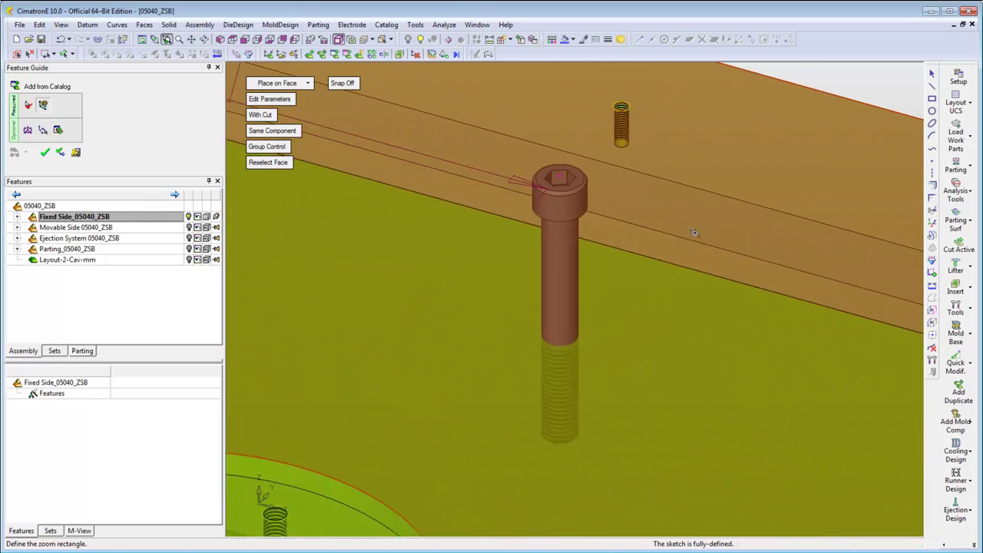
pyautogui.rightClick(690, 158)
pyautogui.click(714, 163)
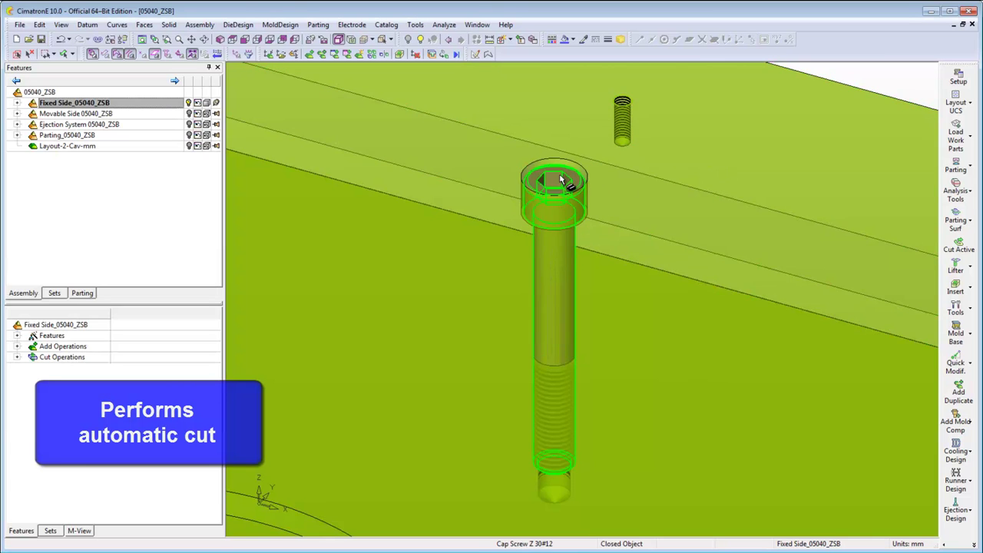
pyautogui.click(560, 180)
pyautogui.click(409, 41)
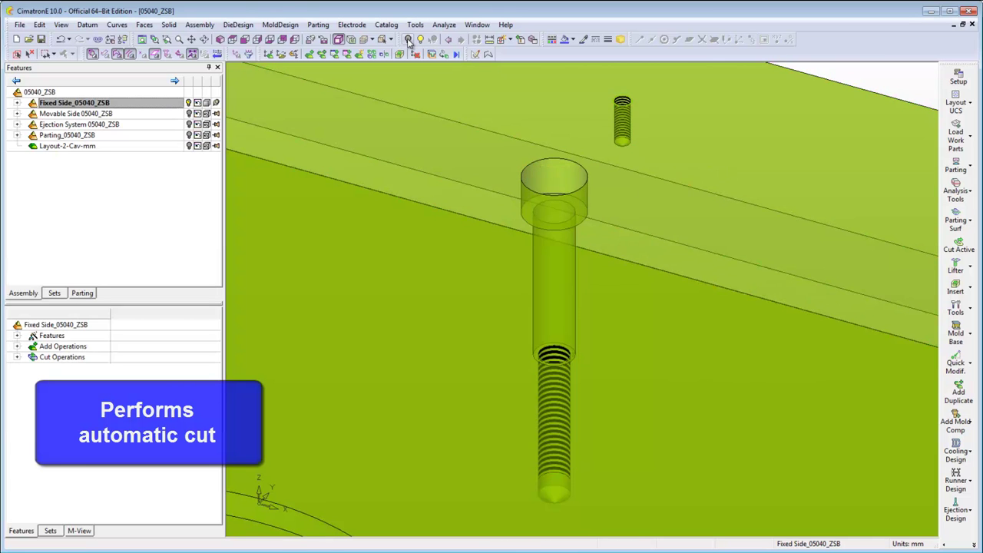
pyautogui.hotkey('ctrl', 'a')
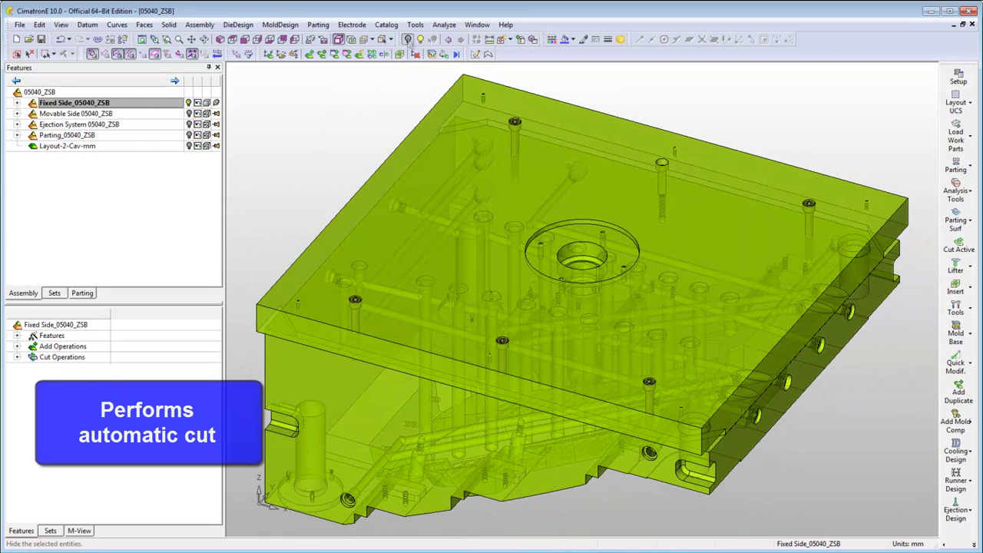
# Cut a dynamic section through the plates to inspect a threaded screw hole, then exit it
pyautogui.click(369, 40)
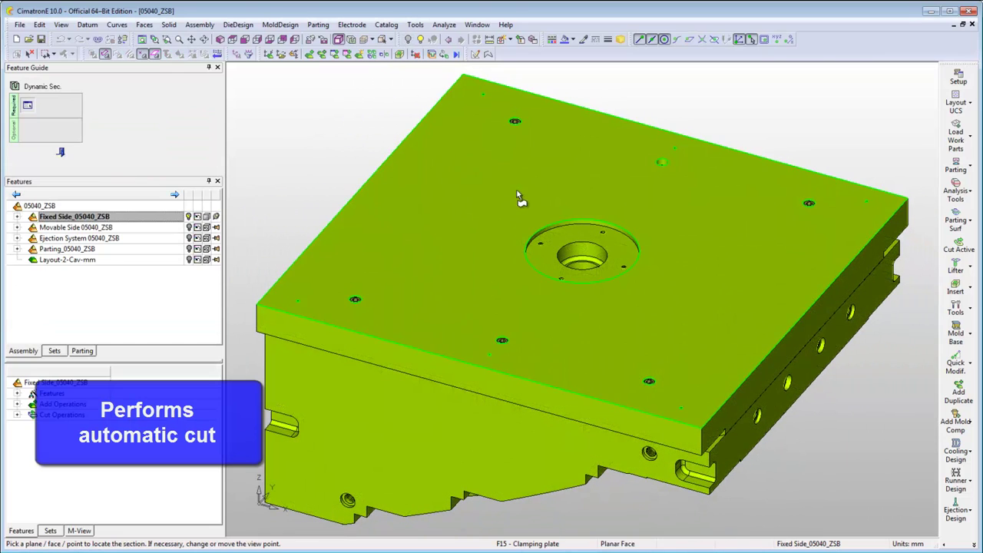
pyautogui.click(595, 242)
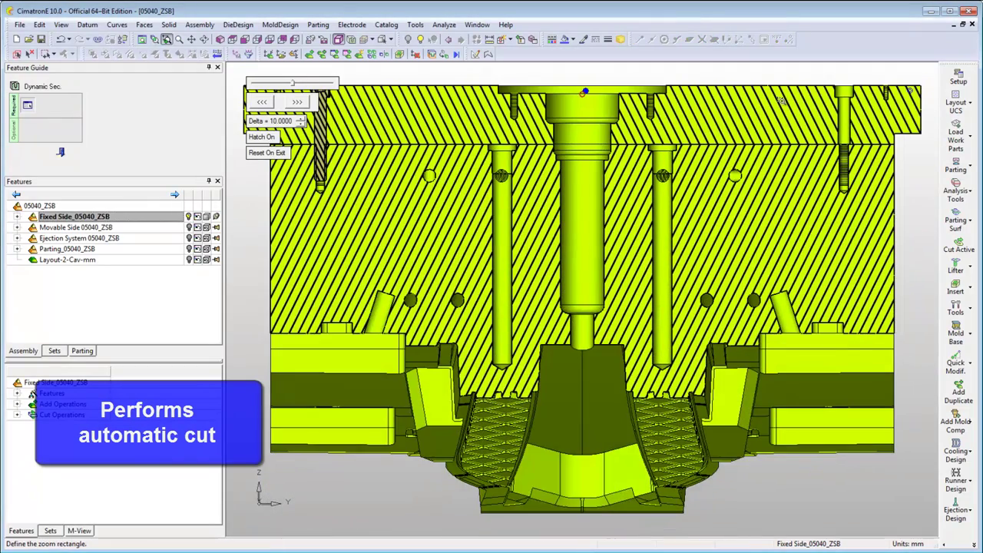
pyautogui.scroll(5, 915, 219)
pyautogui.press('Escape')
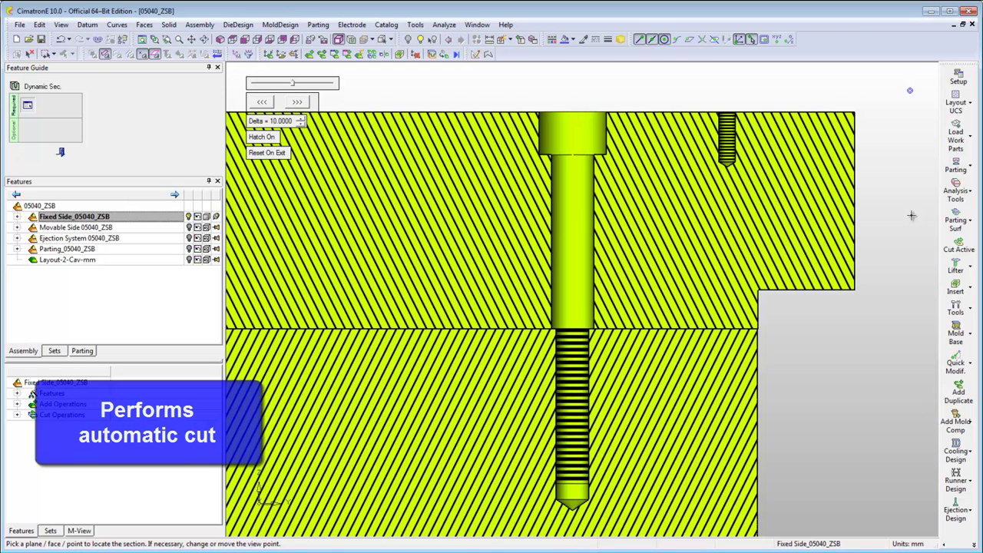
pyautogui.middleClick(911, 215)
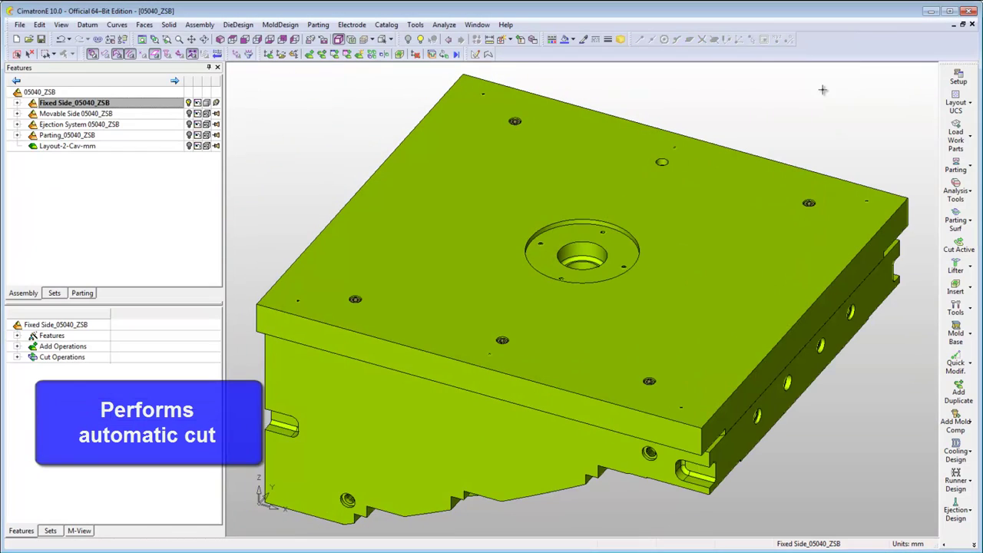
# In see-through view, select a clamping-plate cap screw and edit its Add operation
pyautogui.click(449, 41)
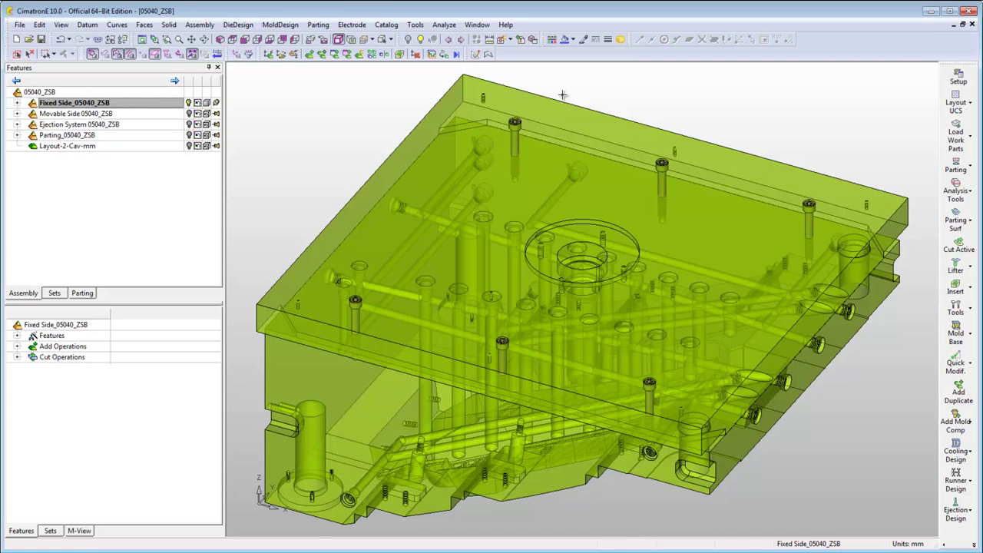
pyautogui.hotkey('ctrl', 'w')
pyautogui.moveTo(638, 145); pyautogui.dragTo(702, 237)
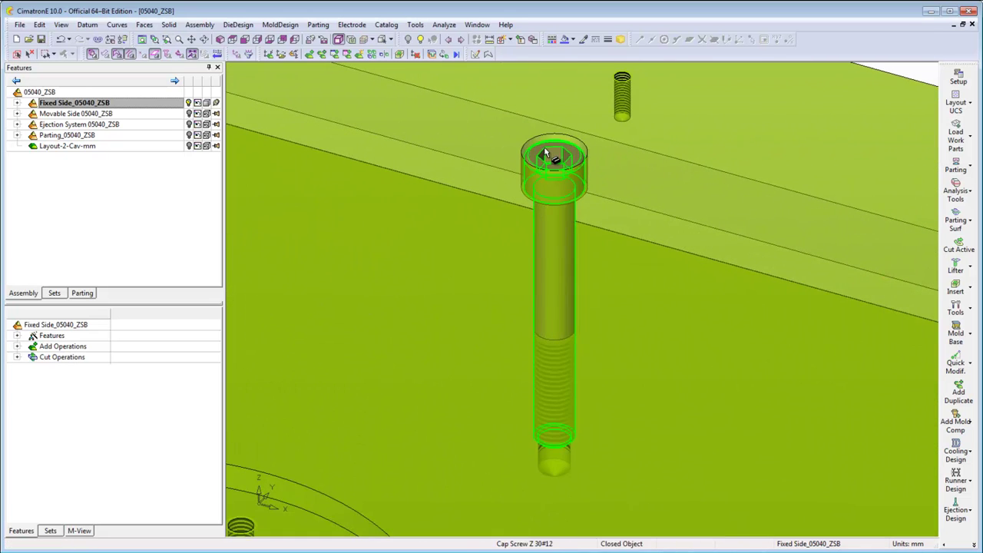
pyautogui.click(547, 154)
pyautogui.rightClick(501, 85)
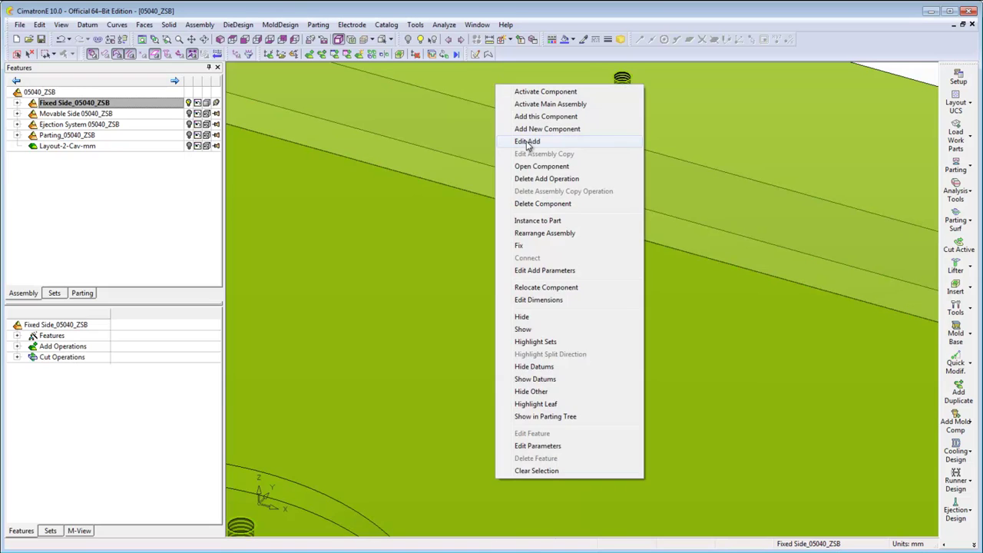
pyautogui.click(533, 147)
# Change the screw to catalog size Z 30 / M16×70 (d=16) and recalculate the cut parts
pyautogui.click(283, 99)
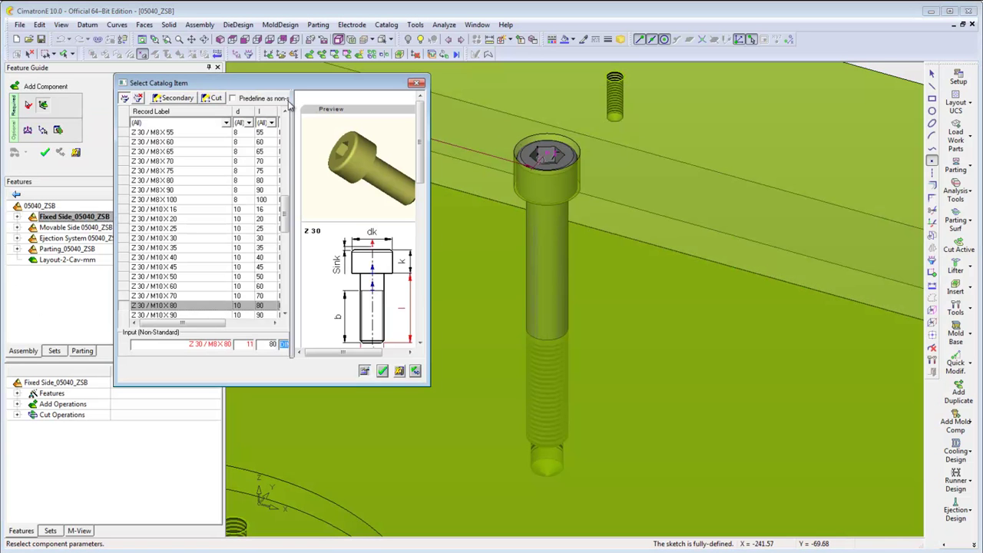
pyautogui.click(248, 123)
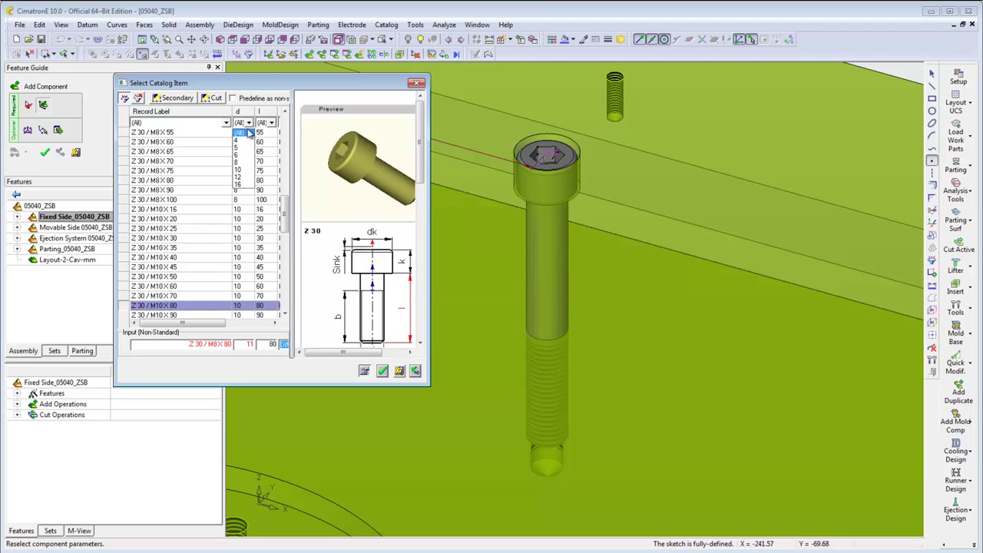
pyautogui.click(239, 186)
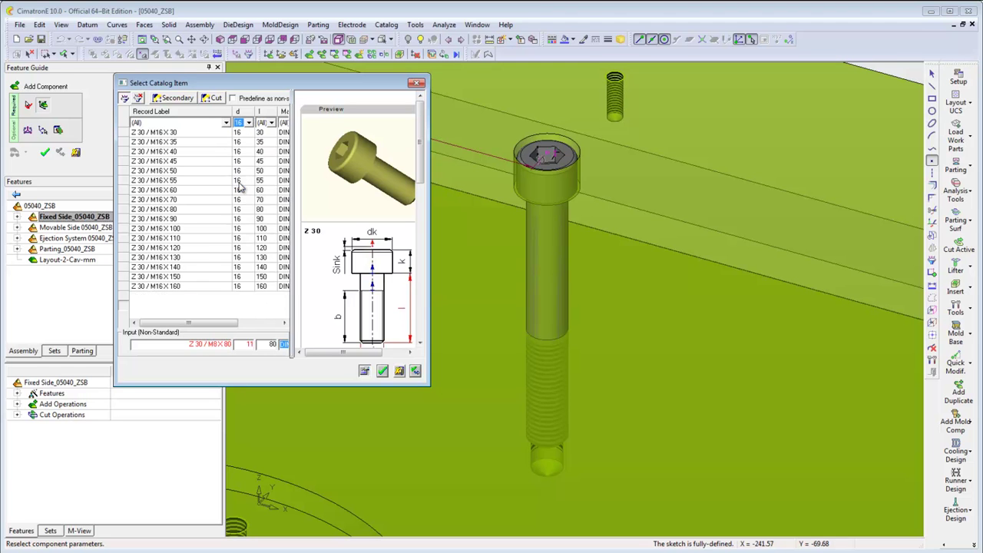
pyautogui.click(261, 201)
pyautogui.click(382, 370)
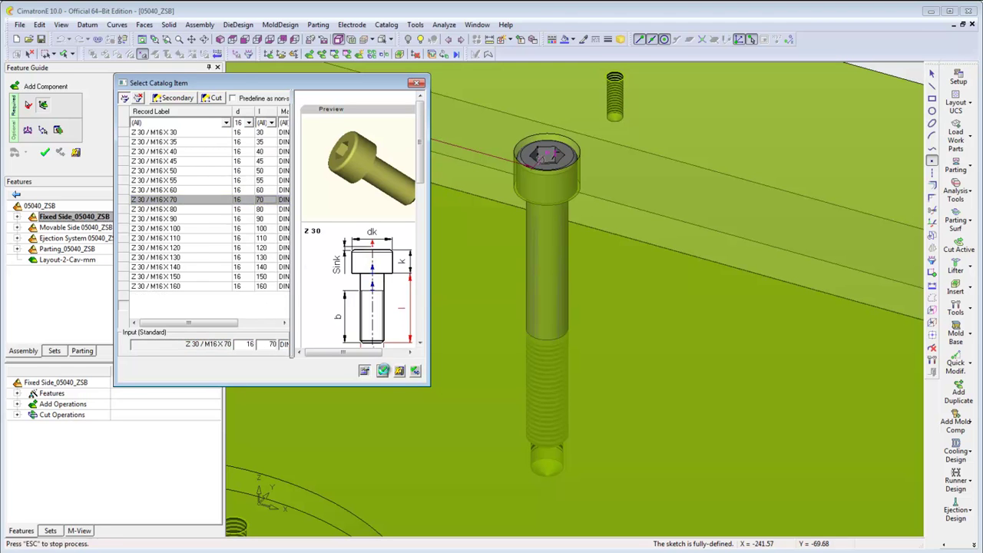
pyautogui.click(45, 154)
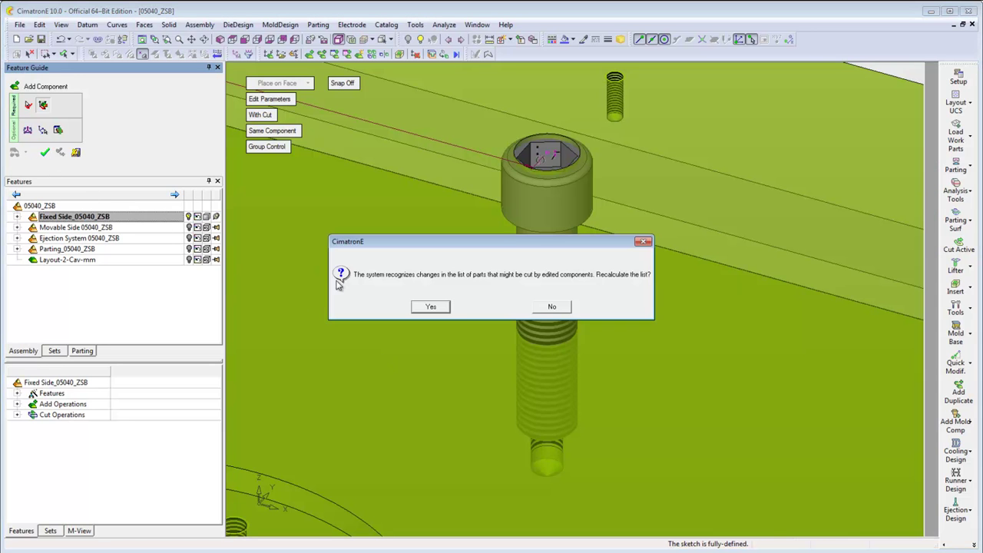
pyautogui.click(430, 307)
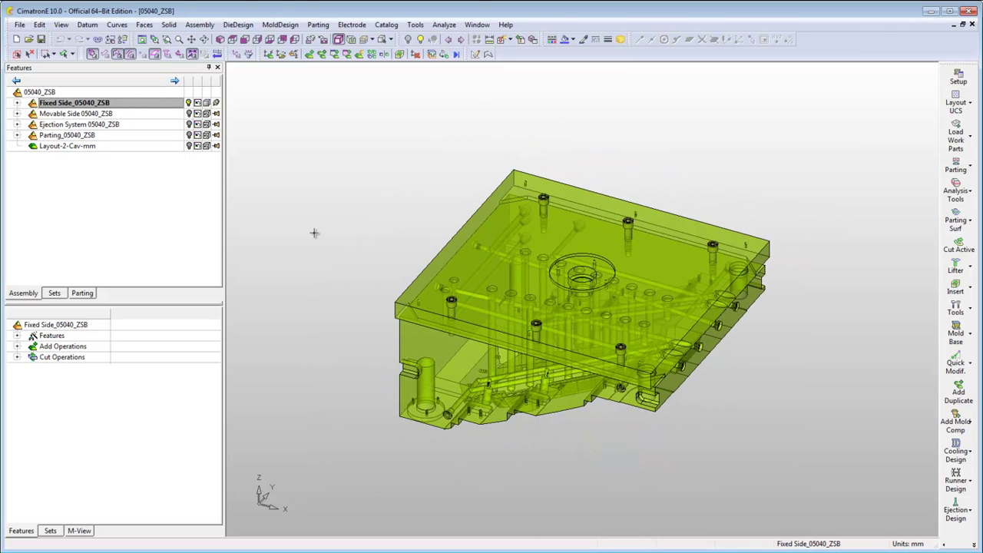
# Activate Ejection System, show it and Parting, and hide Fixed Side in the assembly tree
pyautogui.click(169, 126)
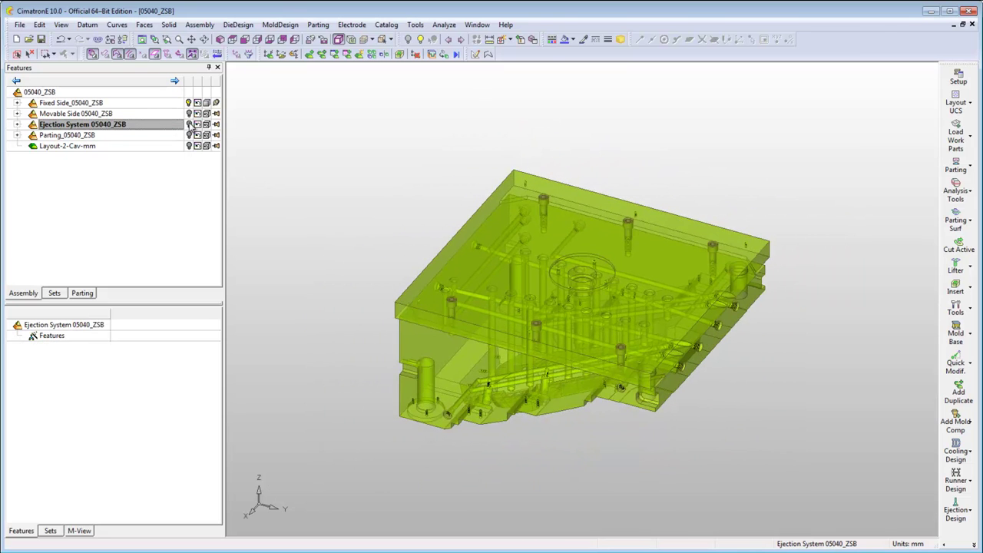
pyautogui.click(189, 124)
pyautogui.click(189, 135)
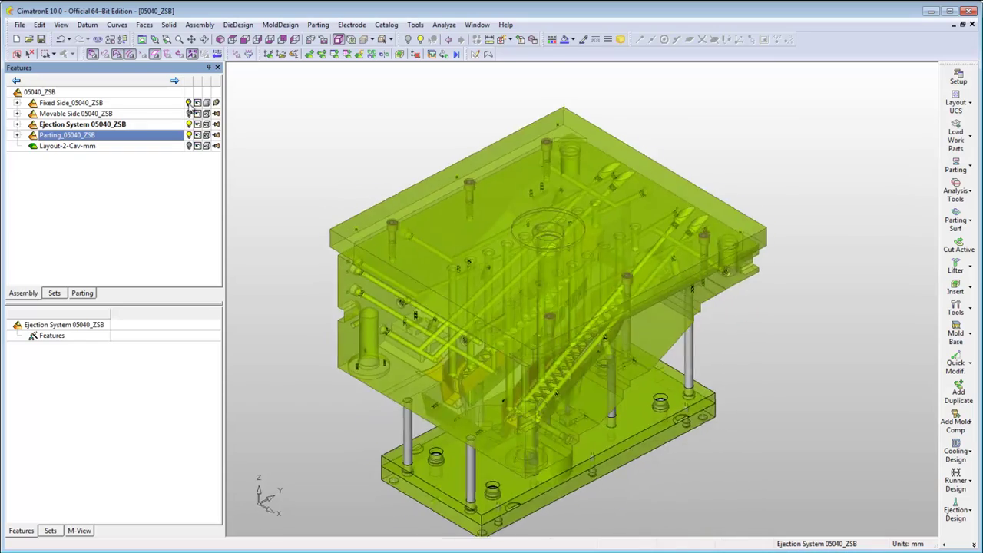
pyautogui.click(189, 103)
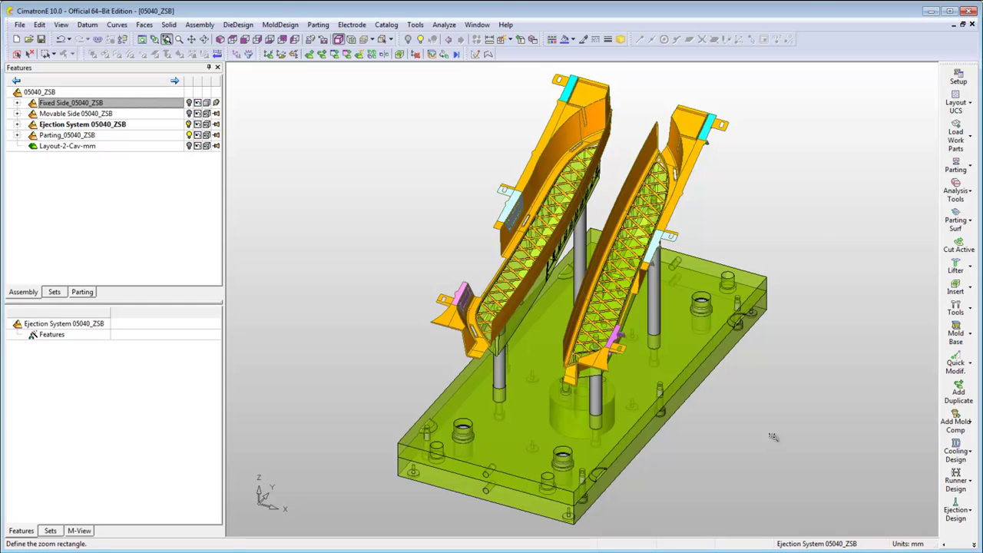
# Add a Z 40 / 10×80 ejector pin, filtering the catalog to d1 = 10
pyautogui.click(966, 512)
pyautogui.click(895, 503)
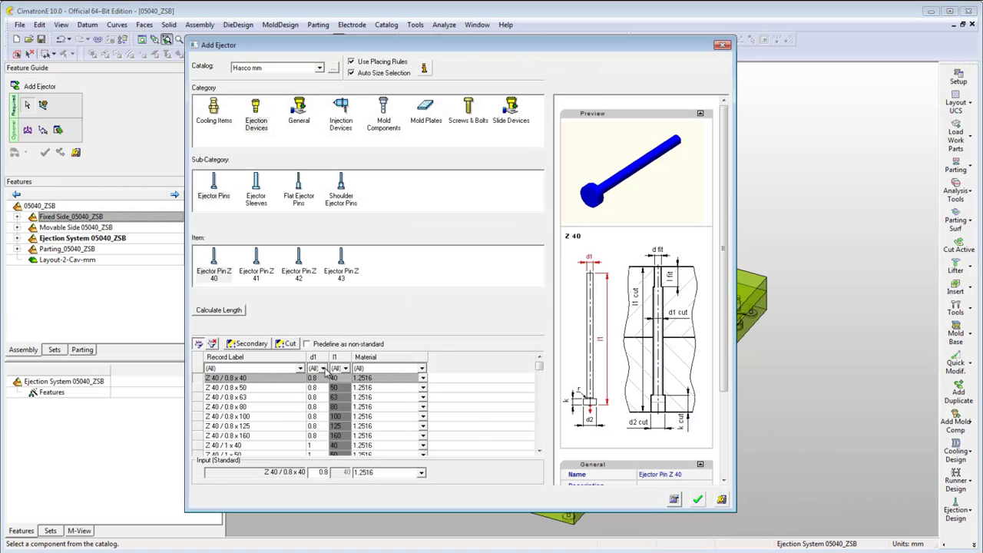
pyautogui.click(324, 369)
pyautogui.moveTo(326, 384); pyautogui.dragTo(326, 436)
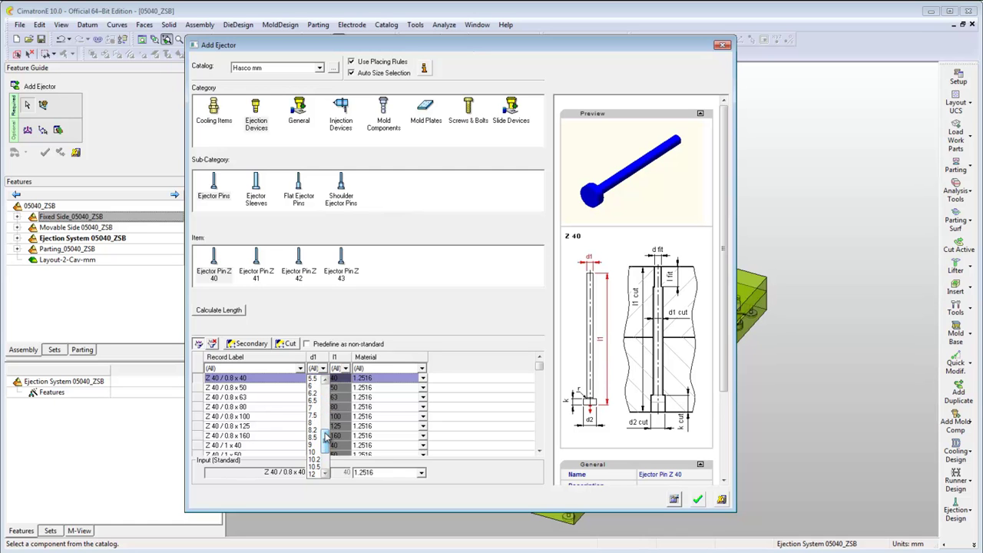
pyautogui.click(313, 452)
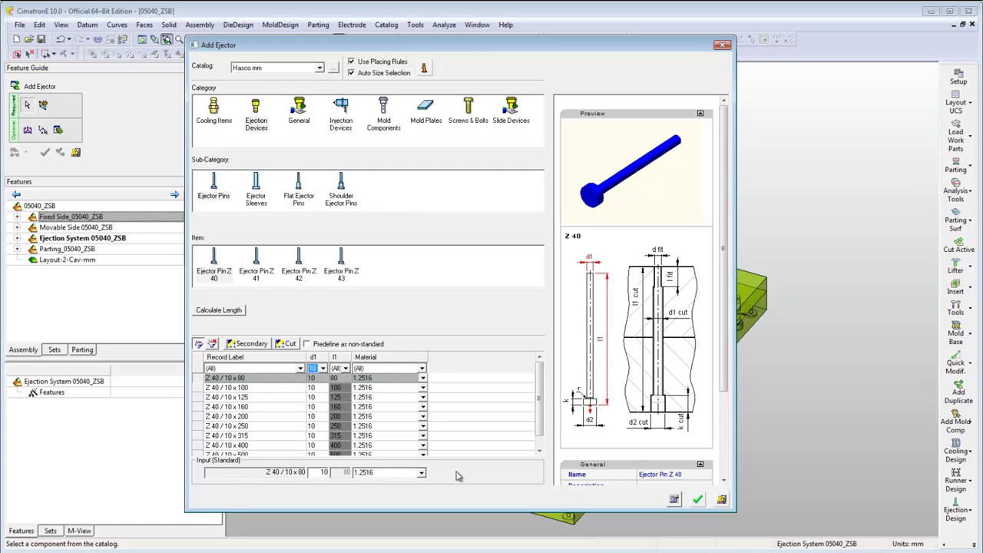
pyautogui.click(698, 500)
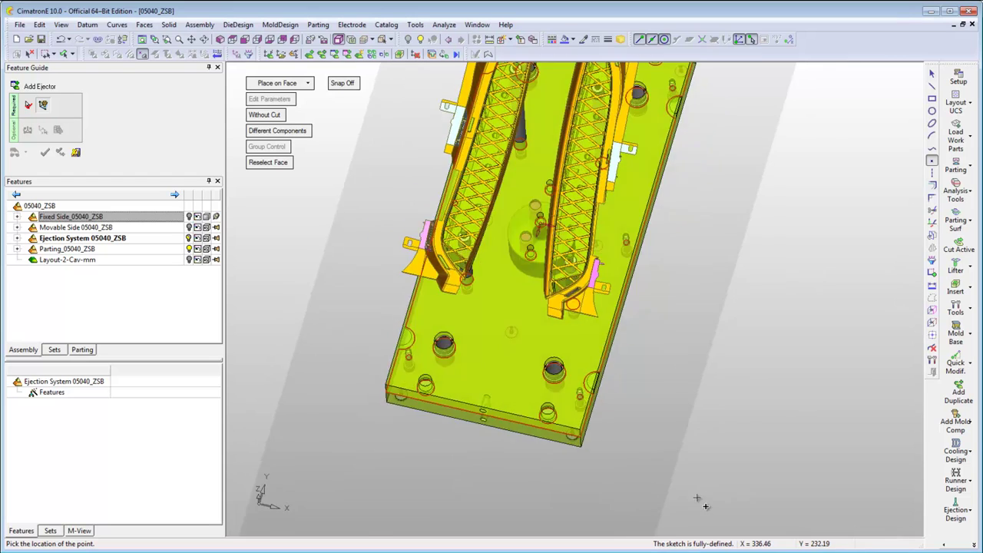
# Mirror the ejector across both cavities with a vertical symmetry line from the plate centre
pyautogui.click(931, 174)
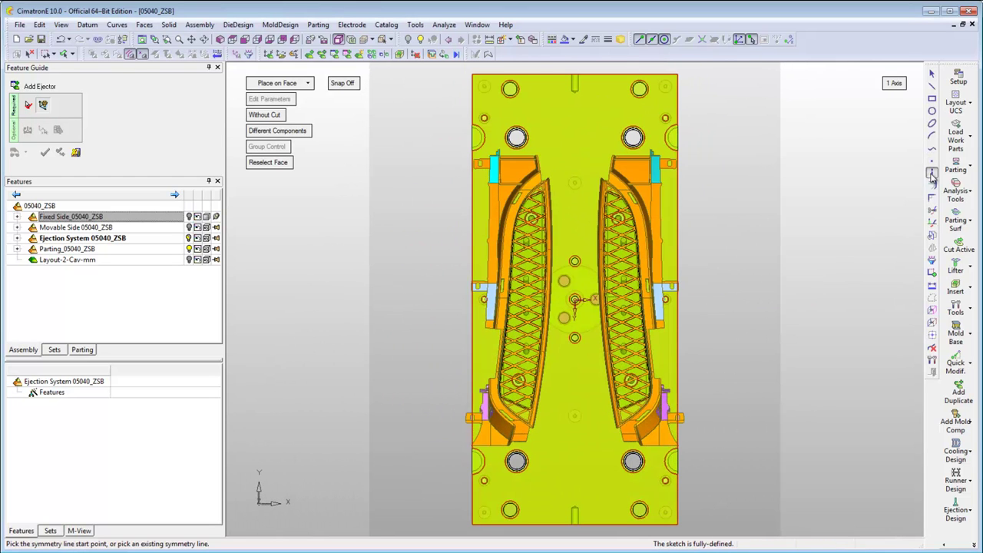
pyautogui.click(575, 299)
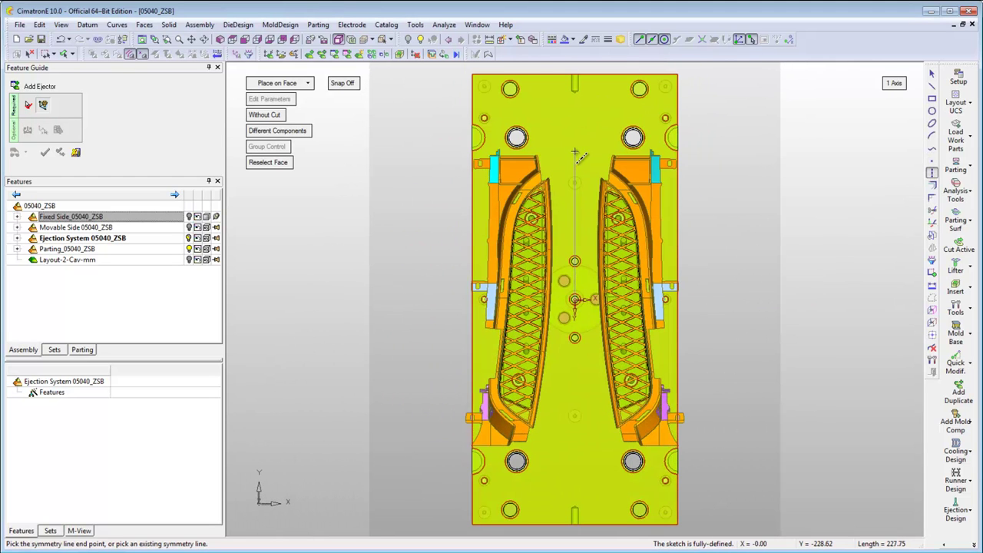
pyautogui.click(575, 153)
pyautogui.click(513, 170)
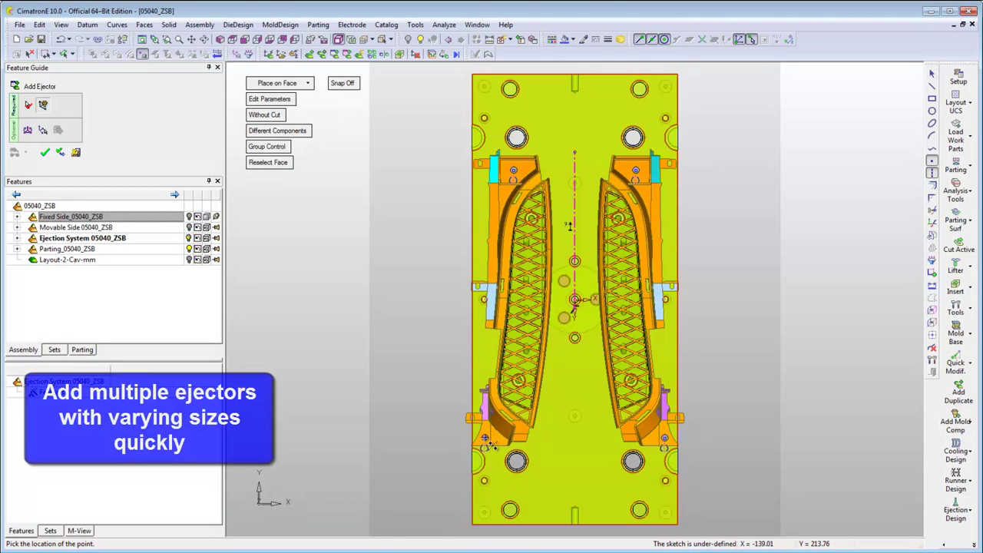
pyautogui.hotkey('ctrl', 'i')
pyautogui.hotkey('ctrl', 'f')
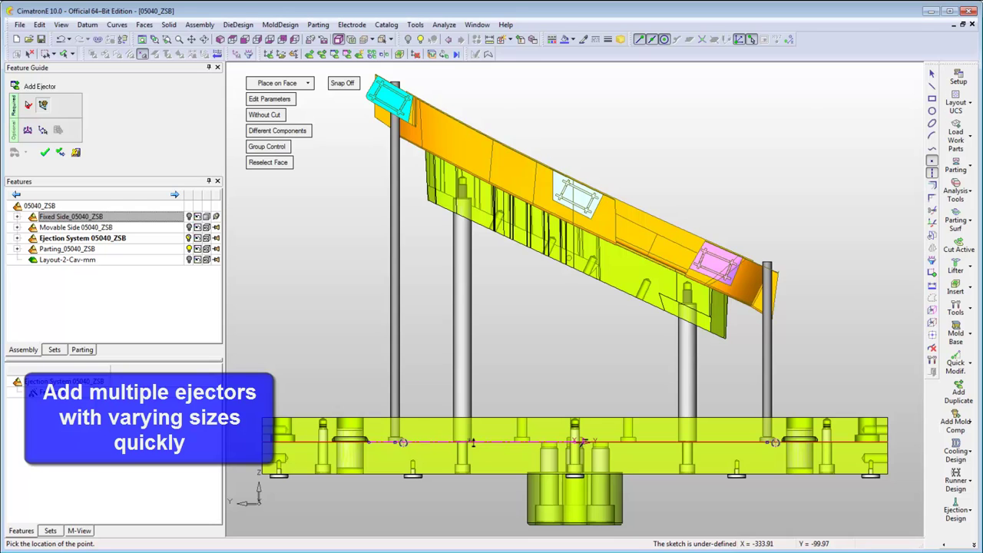
pyautogui.hotkey('ctrl', 'i')
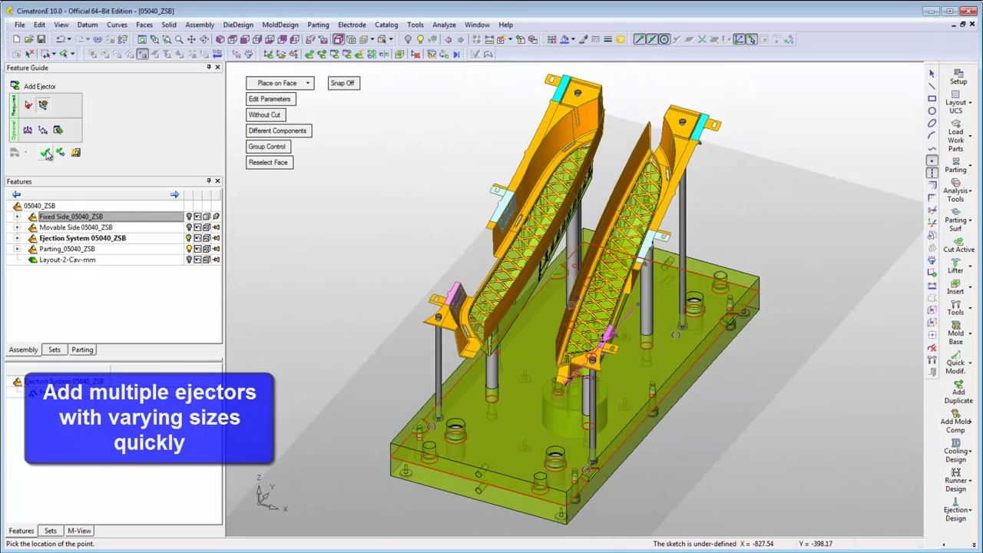
pyautogui.click(46, 153)
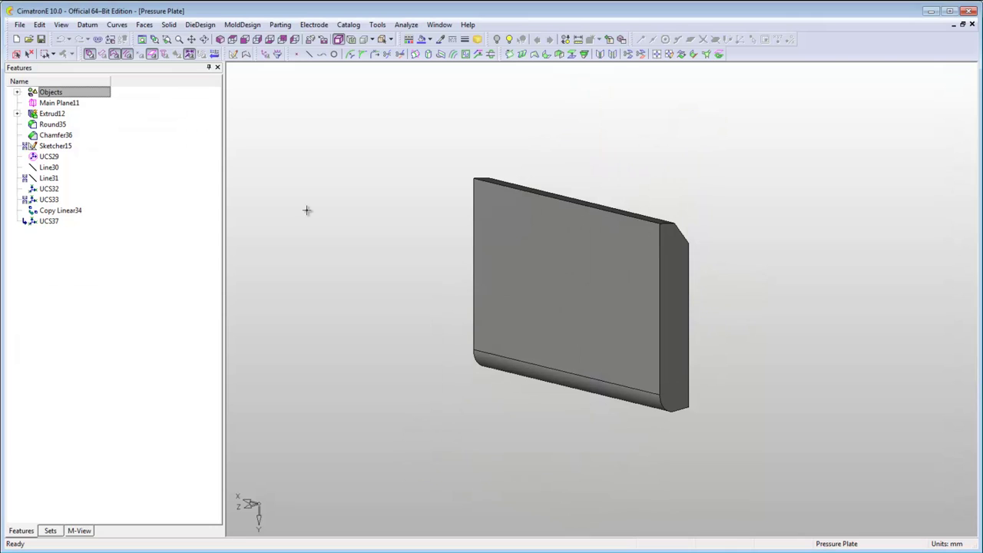
# Save the Pressure Plate as a catalog part with Width, Height, Length-R and Length-L as List Value
pyautogui.click(22, 25)
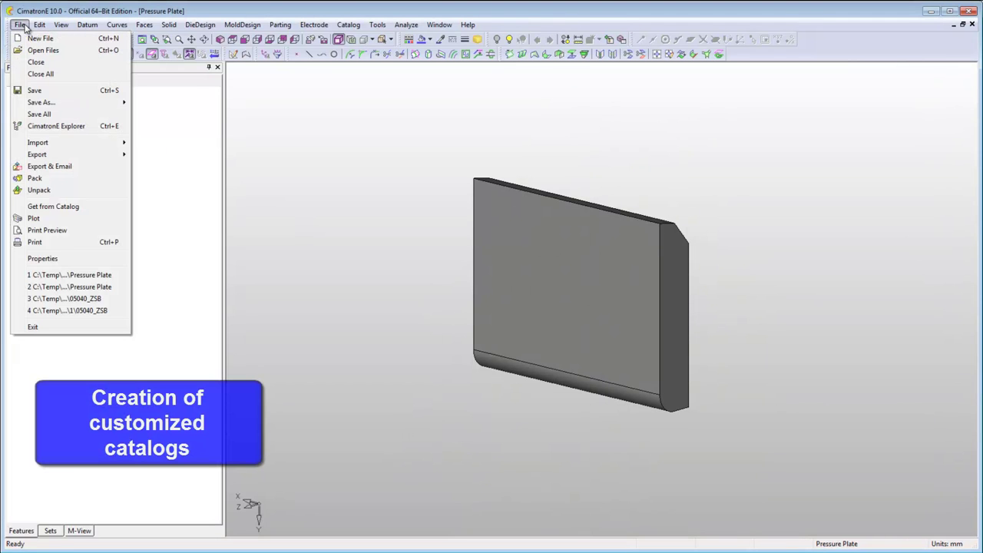
pyautogui.moveTo(43, 104)
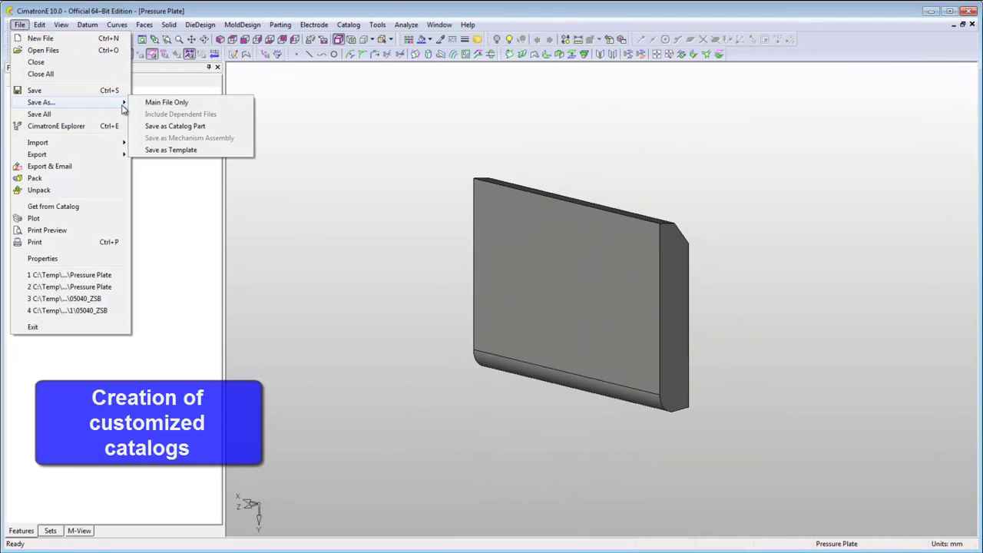
pyautogui.click(185, 129)
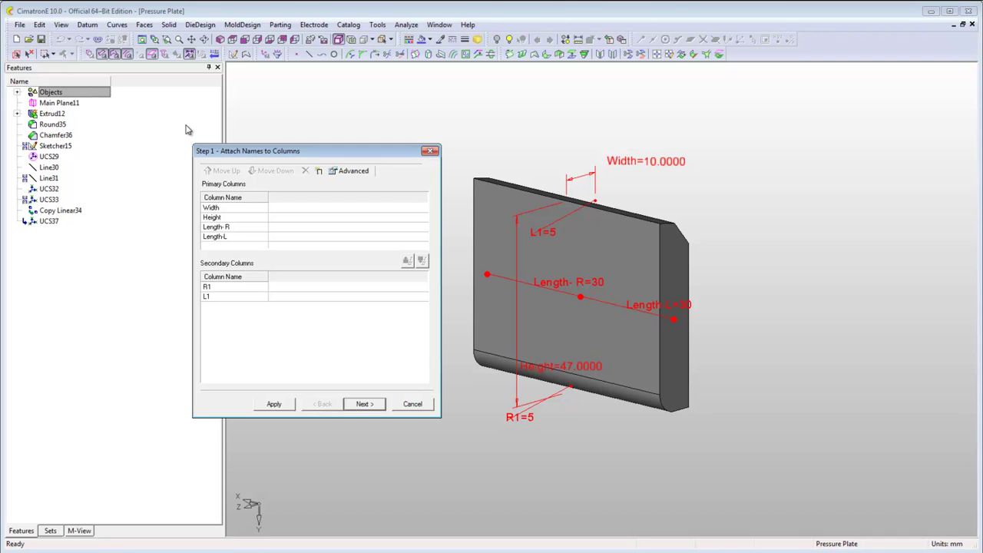
pyautogui.click(343, 173)
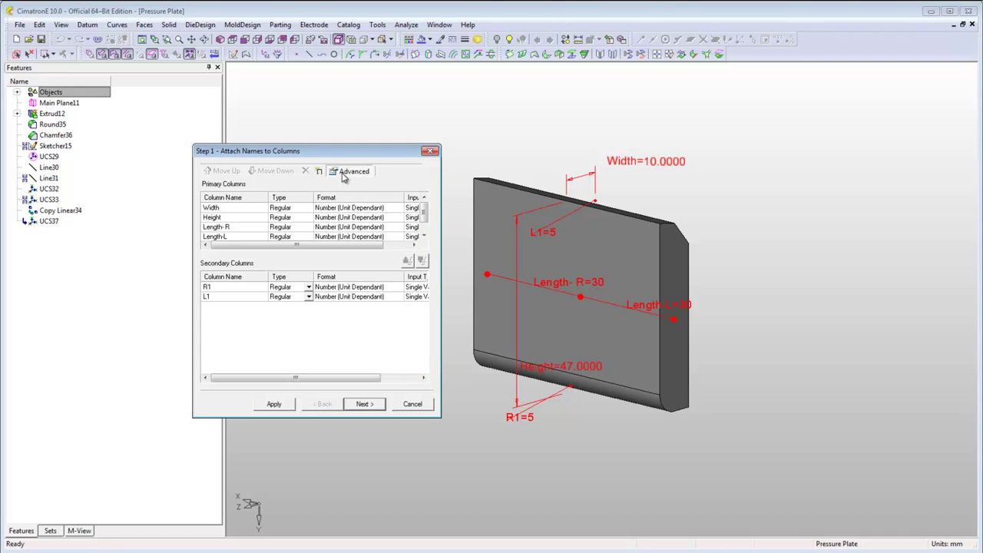
pyautogui.moveTo(347, 246); pyautogui.dragTo(388, 247)
pyautogui.click(412, 209)
pyautogui.click(411, 226)
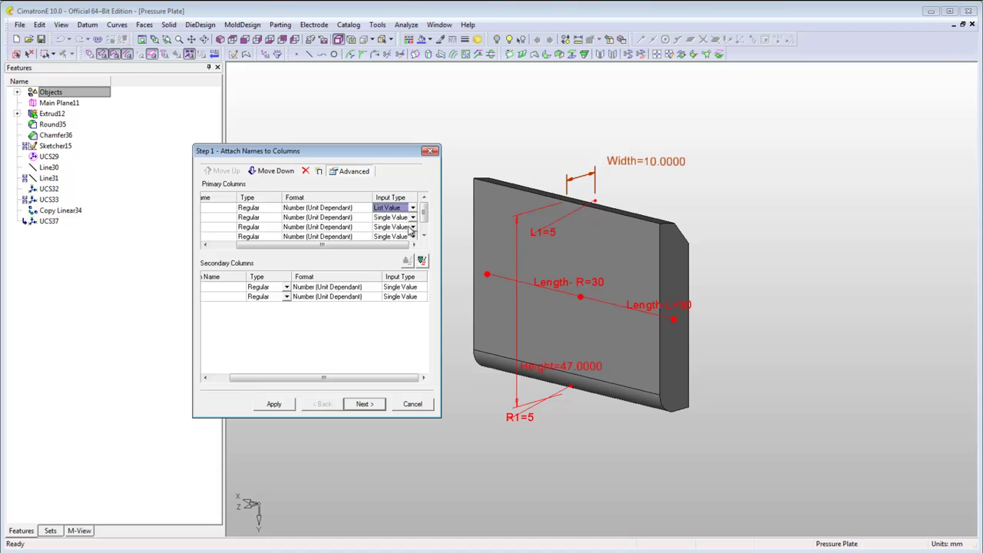
pyautogui.click(413, 218)
pyautogui.click(392, 235)
pyautogui.click(413, 226)
pyautogui.click(391, 244)
pyautogui.click(412, 236)
pyautogui.click(392, 254)
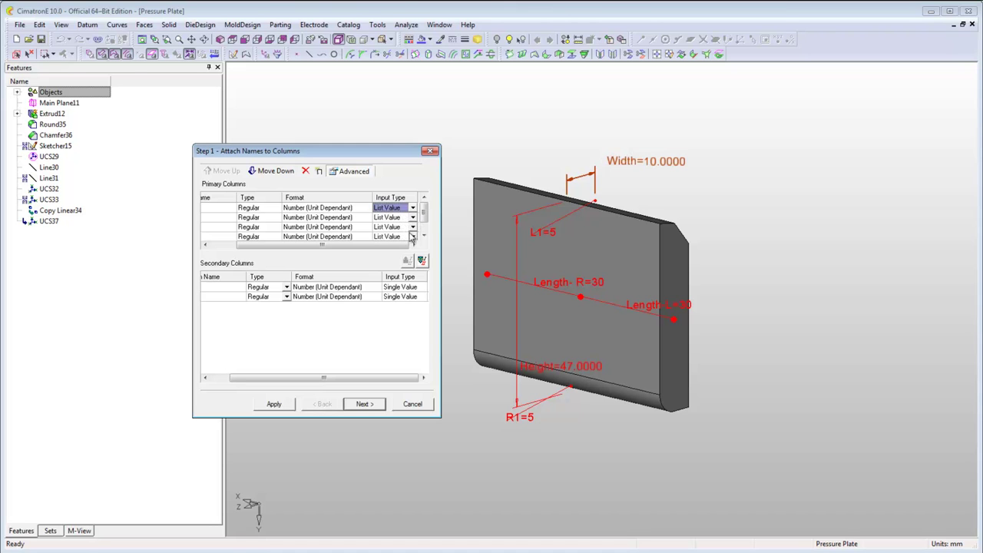
# Capture the first catalog picture with a white background and finish saving
pyautogui.click(366, 405)
pyautogui.click(366, 405)
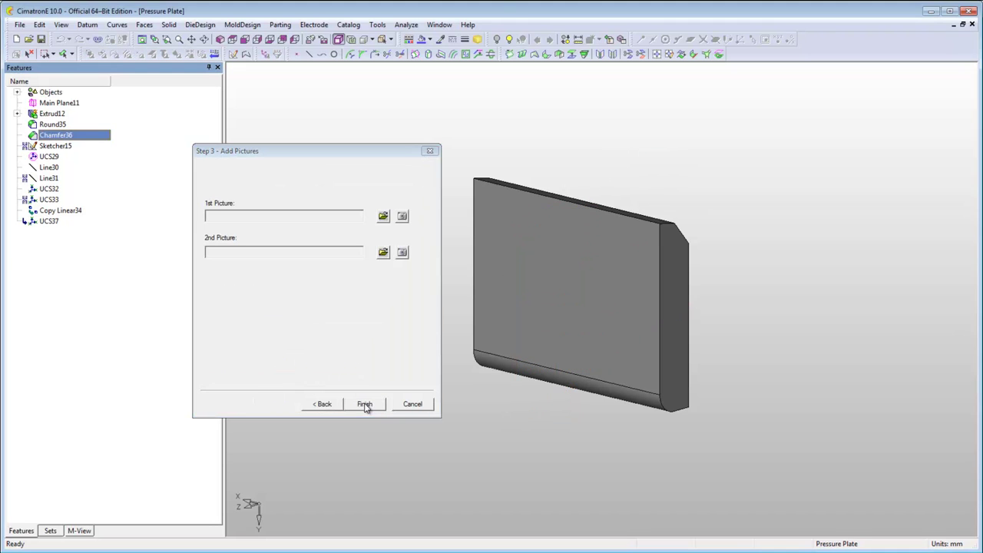
pyautogui.click(402, 216)
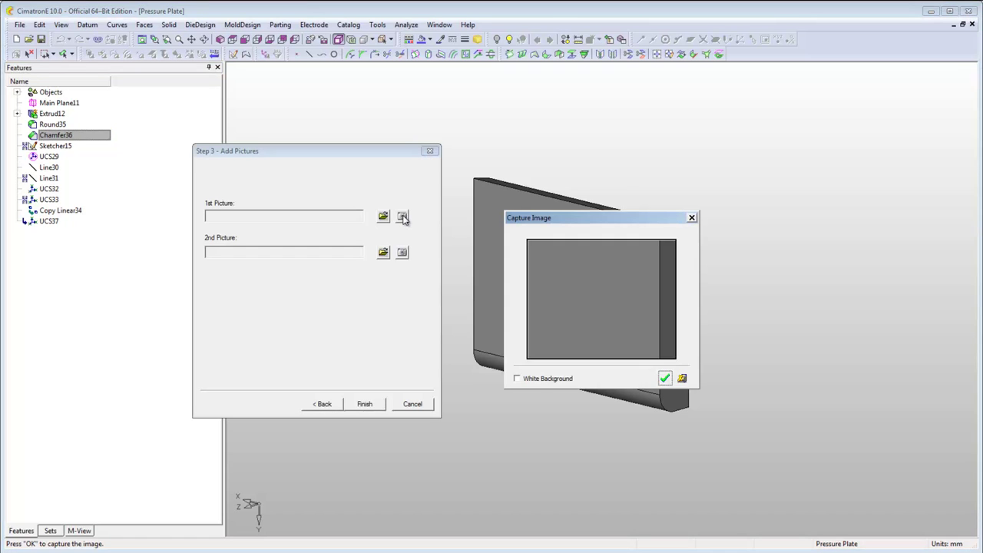
pyautogui.click(517, 378)
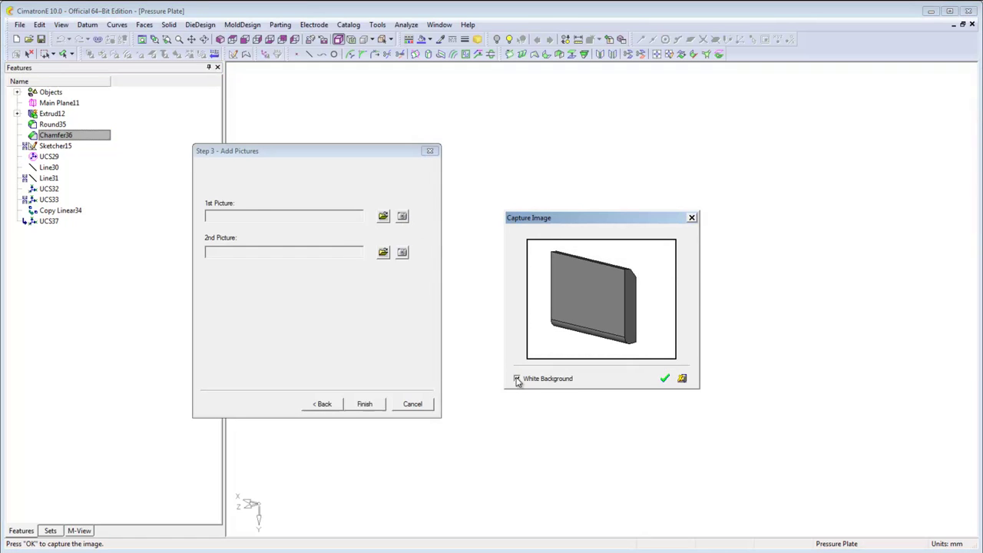
pyautogui.click(664, 378)
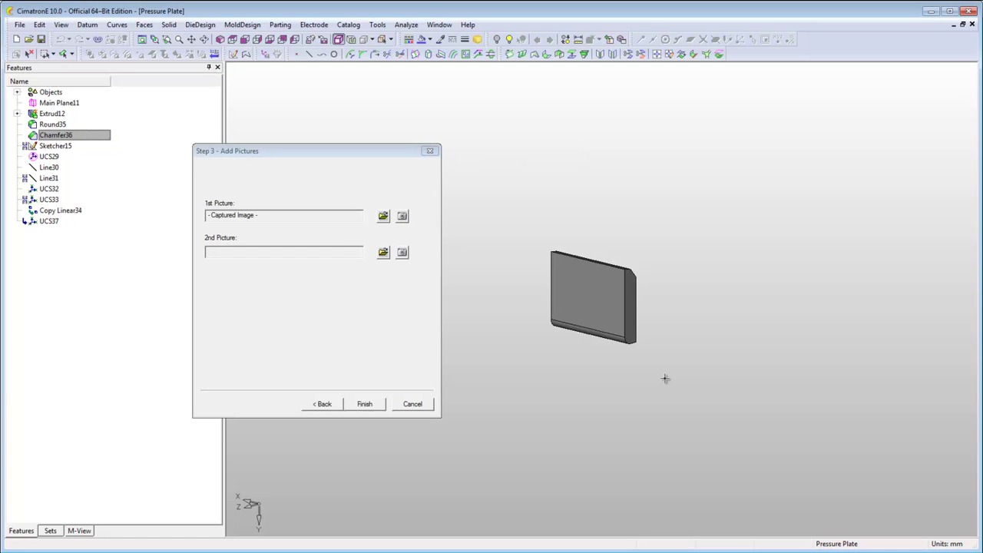
pyautogui.click(365, 404)
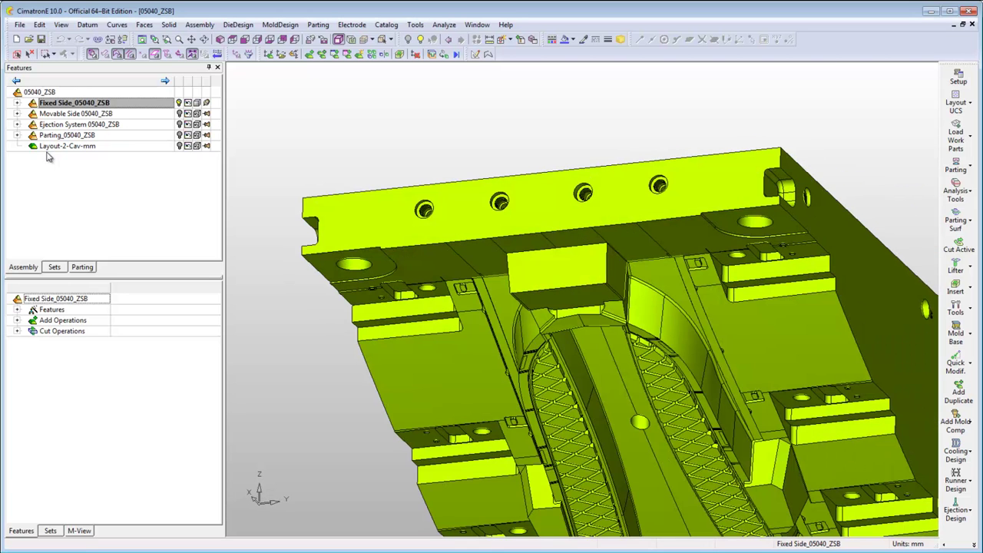
# Start adding a mold part and switch the catalog folder to My Catalogs
pyautogui.hotkey('ctrl', 'w')
pyautogui.click(956, 423)
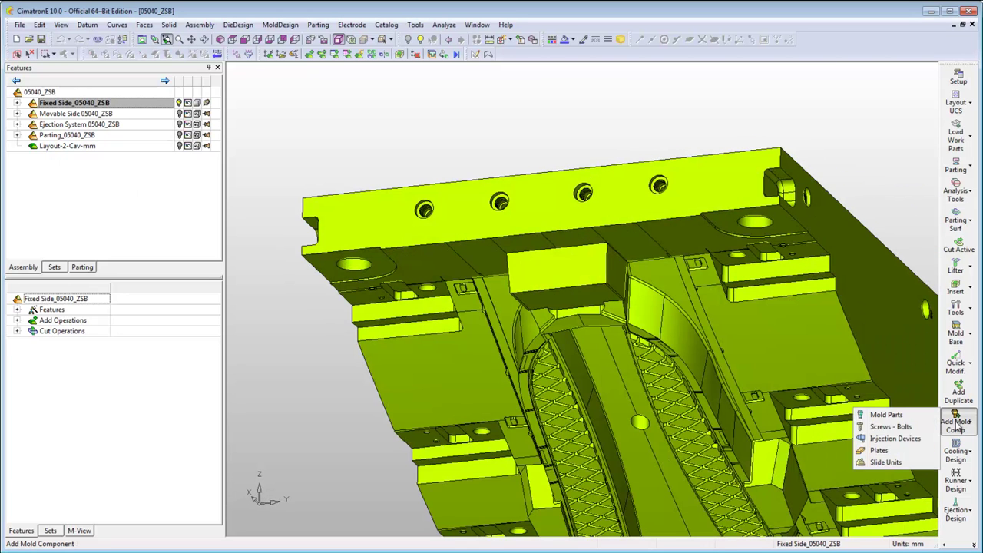
pyautogui.click(895, 423)
pyautogui.click(332, 69)
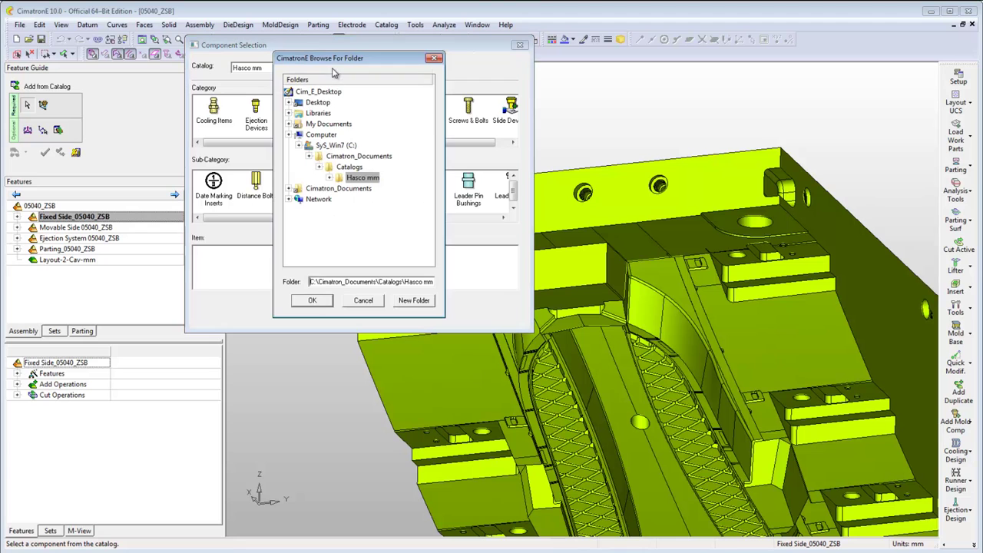
pyautogui.moveTo(431, 109); pyautogui.dragTo(432, 182)
pyautogui.click(371, 199)
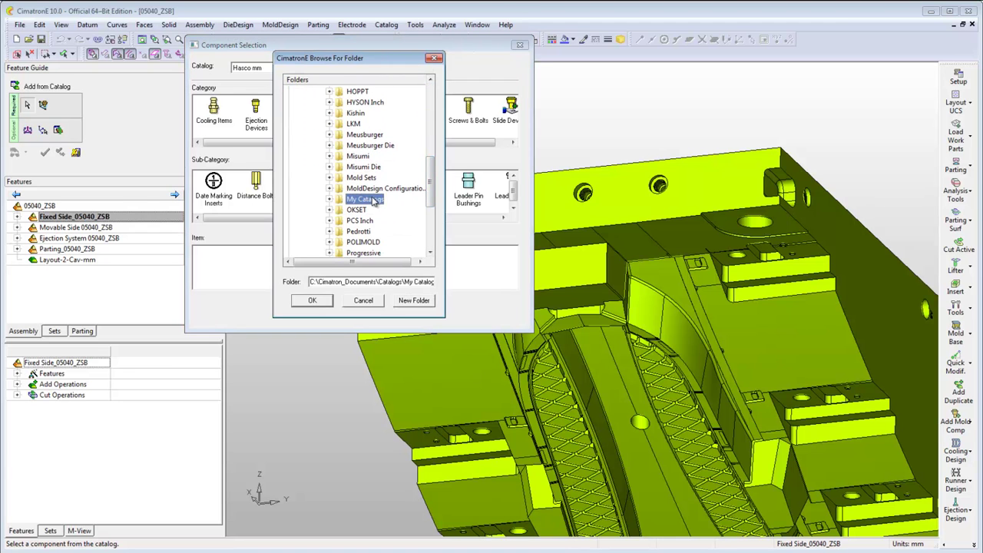
pyautogui.click(312, 301)
# Select Mold Components > Accessories > Pressure plate with screws
pyautogui.click(217, 117)
pyautogui.click(214, 183)
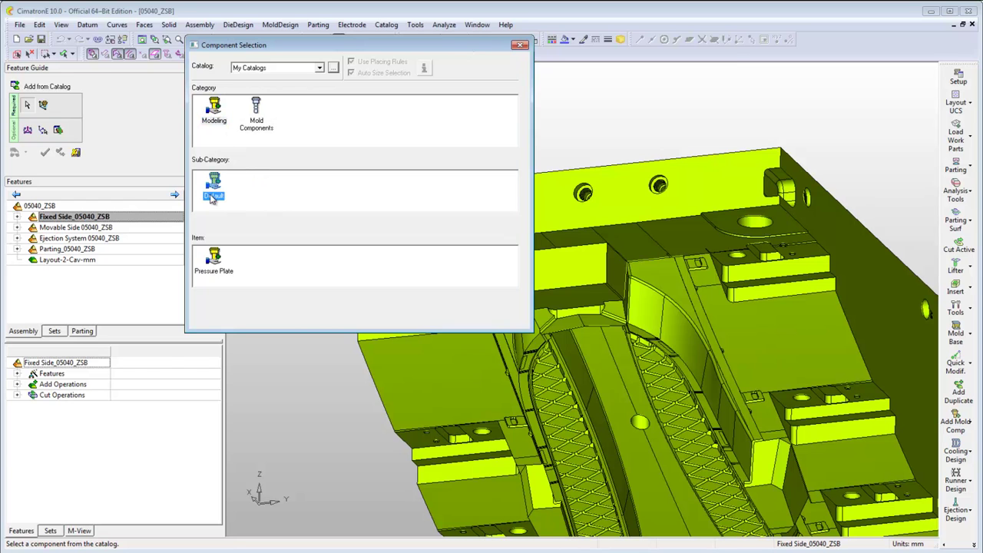
pyautogui.click(215, 261)
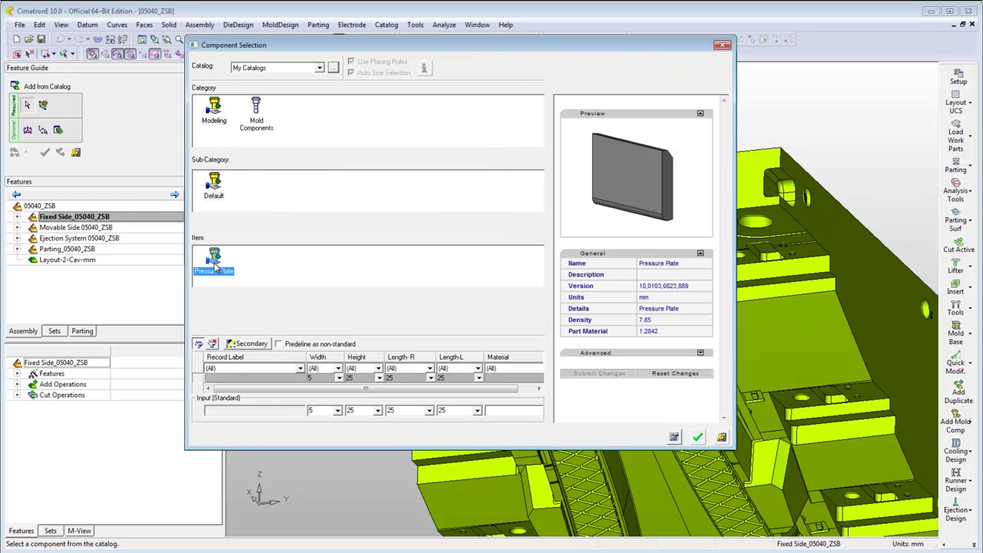
pyautogui.click(257, 123)
pyautogui.click(214, 189)
pyautogui.click(256, 262)
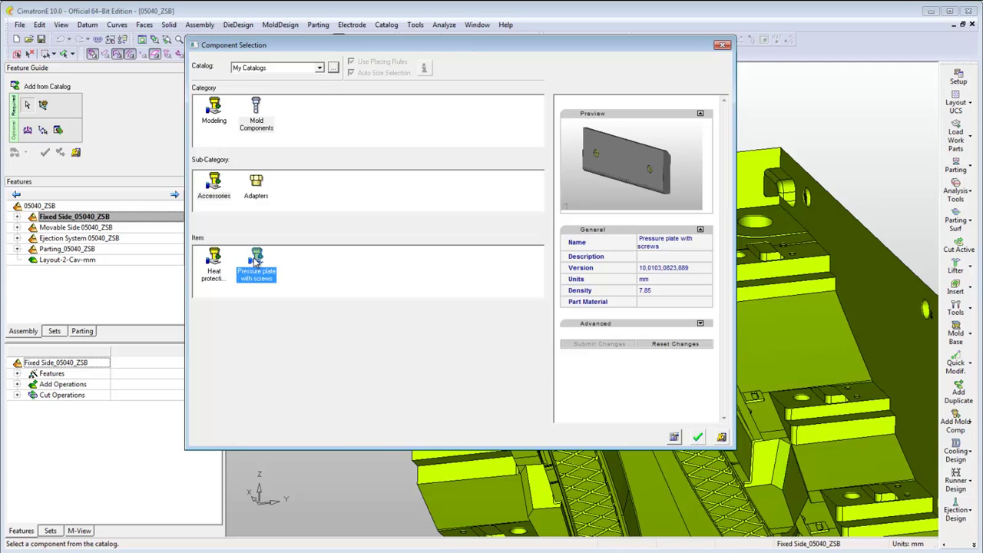
# Confirm the pressure plate and place it on the fixed-side pocket face
pyautogui.click(699, 437)
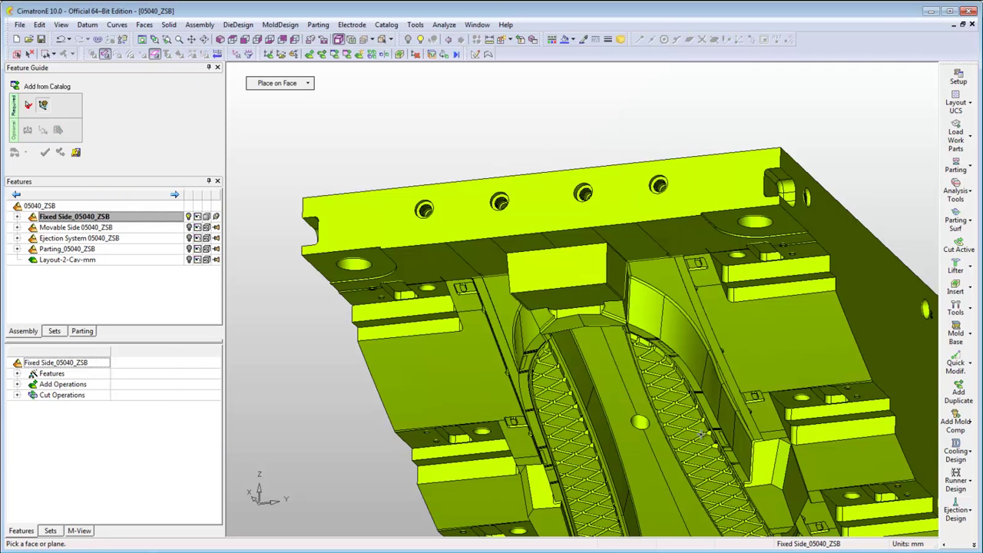
pyautogui.click(566, 268)
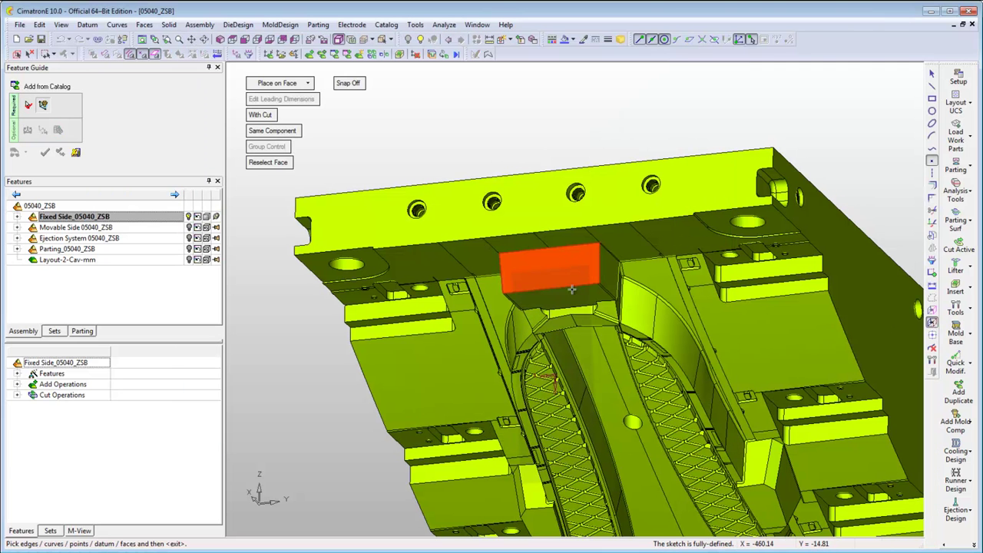
pyautogui.click(560, 295)
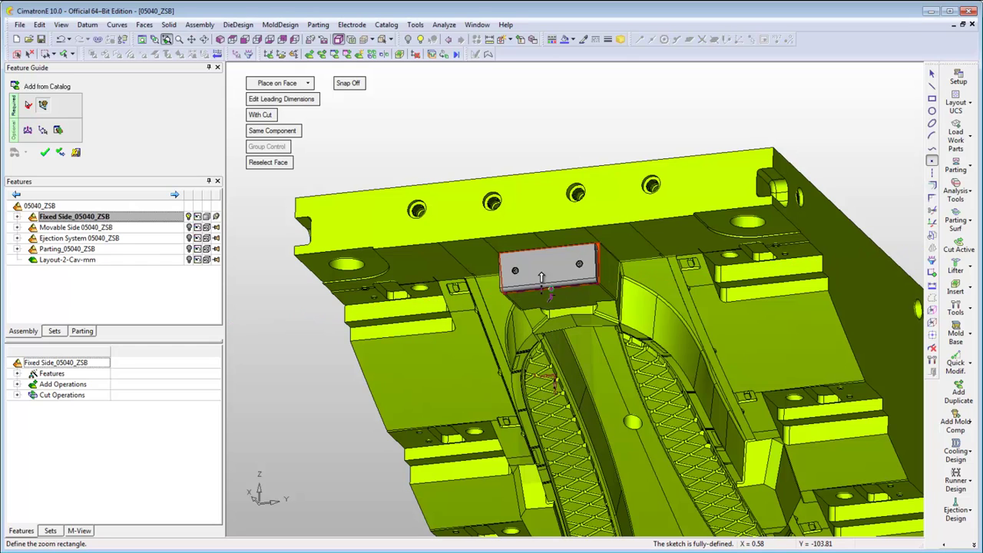
pyautogui.click(629, 303)
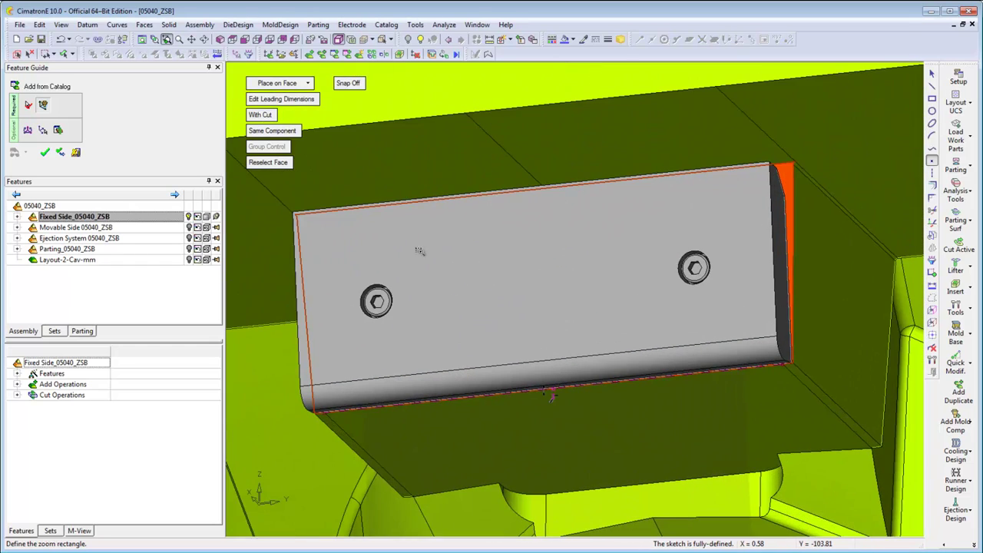
# Offset the pressure plate by Delta Y -2.865 and finish the insertion
pyautogui.click(31, 131)
pyautogui.click(285, 100)
pyautogui.write('-2.865')
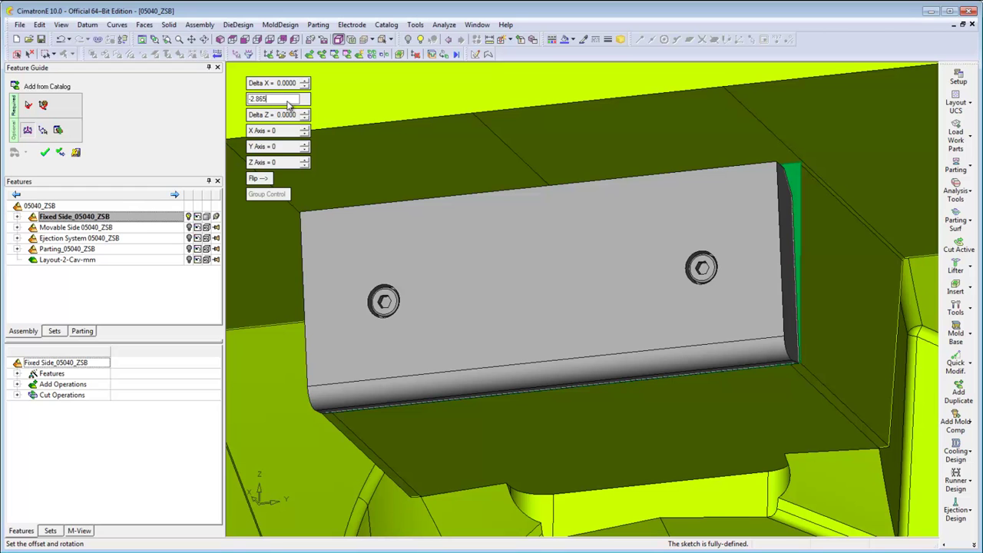
pyautogui.press('Return')
pyautogui.click(44, 152)
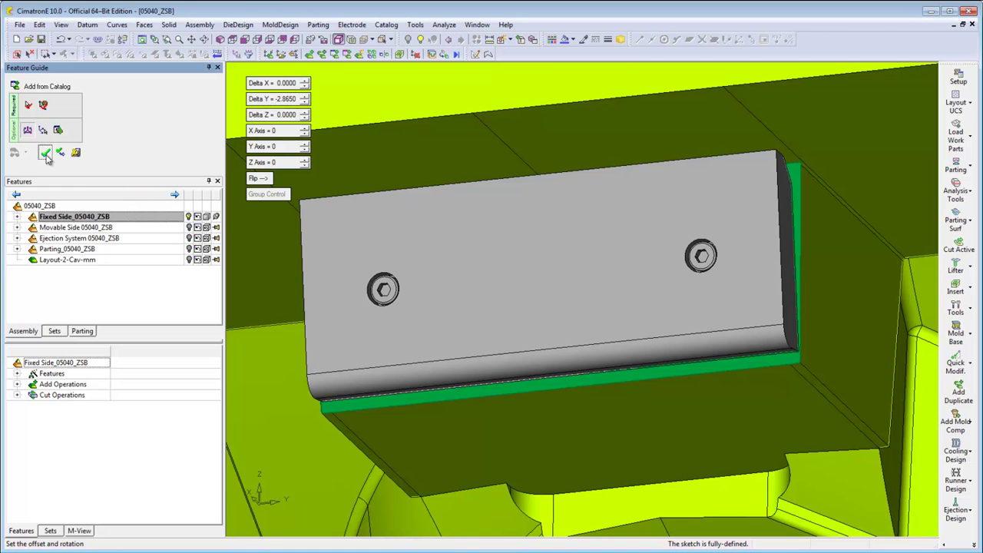
# Show only the F50 - Form plate from the Fixed Side parts
pyautogui.click(17, 103)
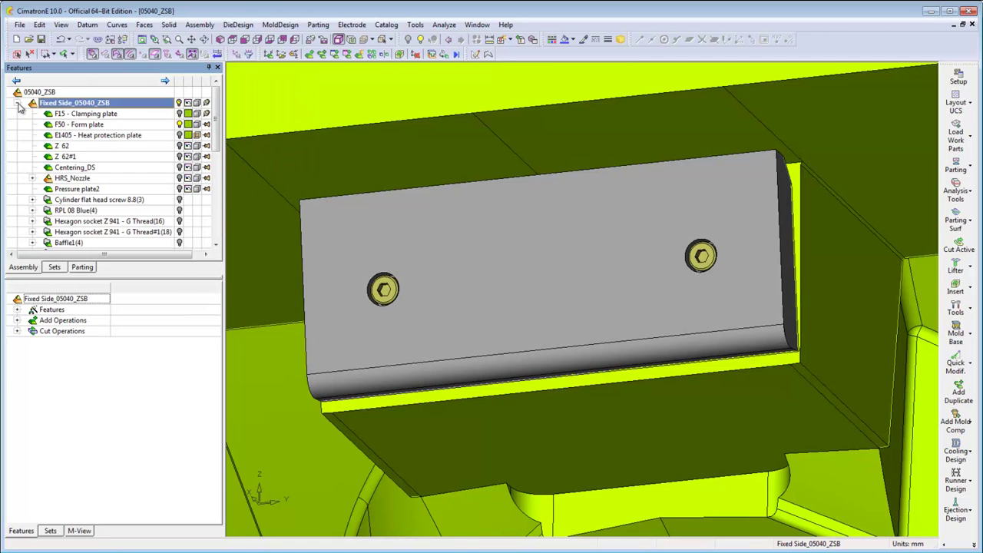
pyautogui.click(77, 124)
pyautogui.rightClick(170, 125)
pyautogui.click(192, 219)
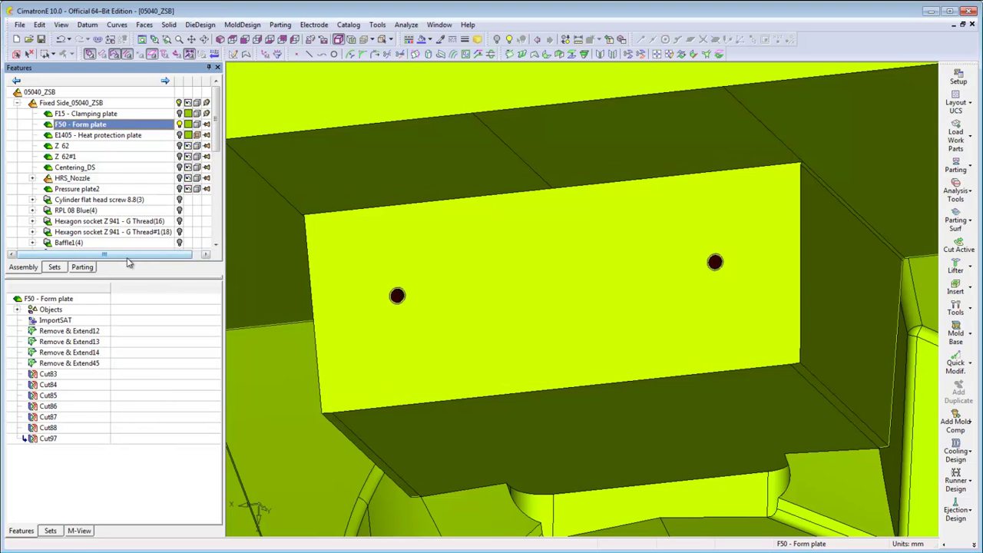
# Zoom onto the left red threaded screw hole, then collapse Fixed Side
pyautogui.click(166, 39)
pyautogui.moveTo(380, 278); pyautogui.dragTo(421, 321)
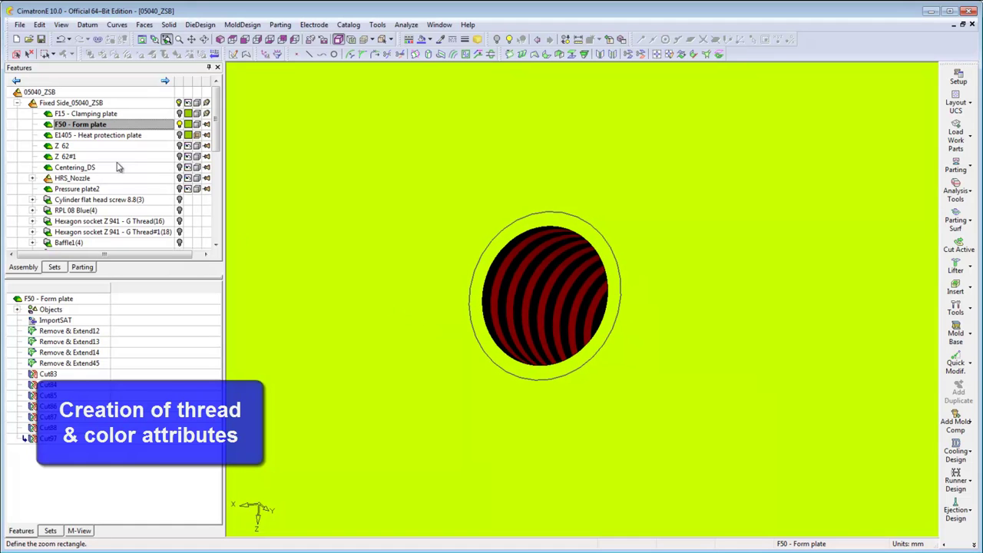
pyautogui.click(17, 102)
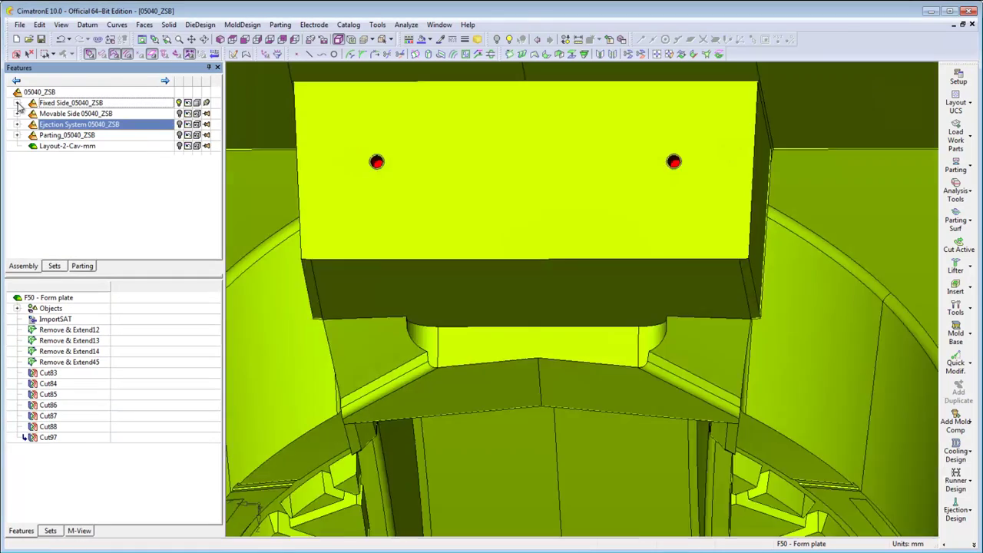